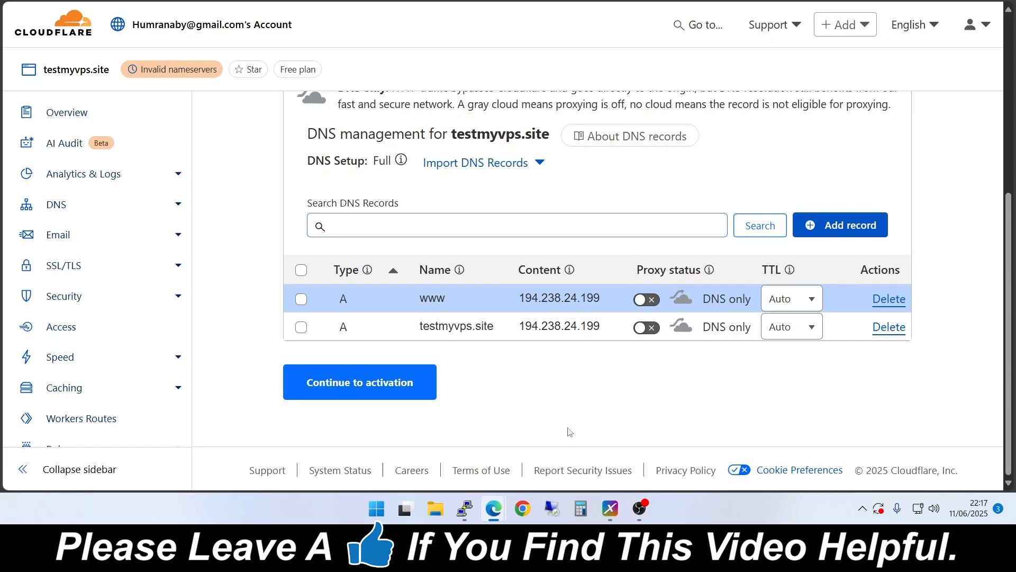
- Switch to the PuTTY terminal and copy the global IPv6 address 2605:a140:2235:8202::1 from the eth0 output
left_click(474, 510)
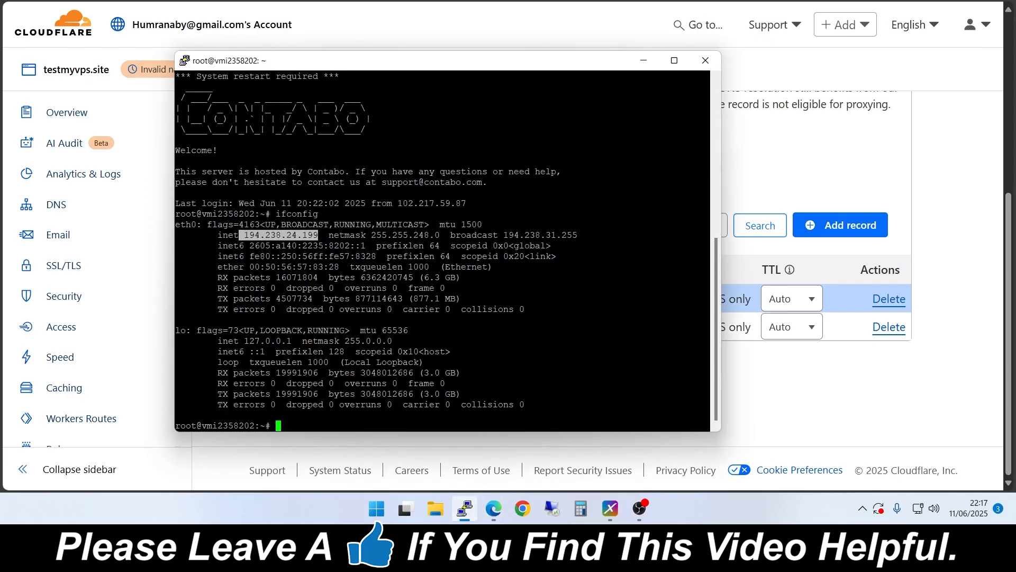
left_click_drag(218, 245, 552, 244)
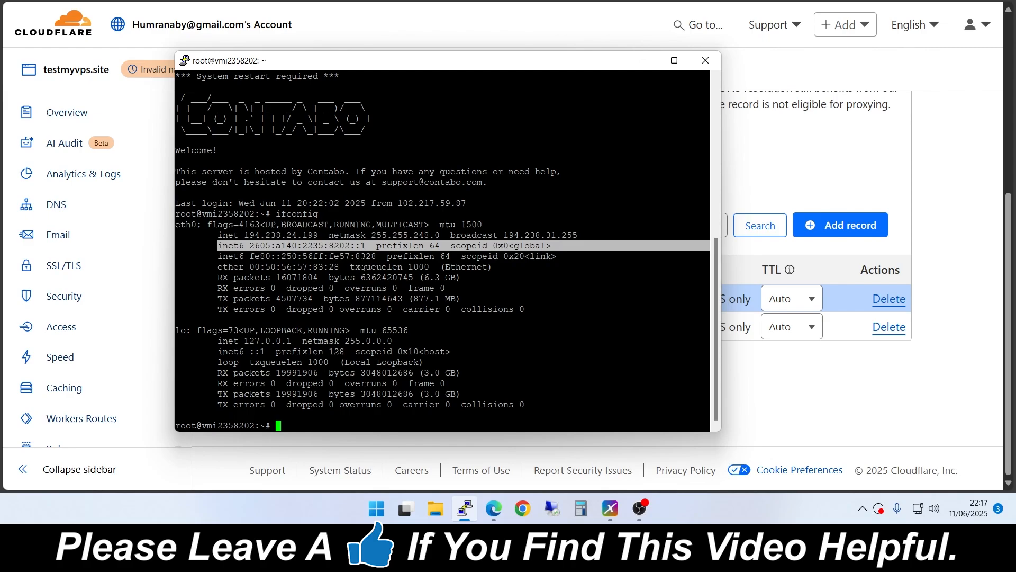
left_click(347, 246)
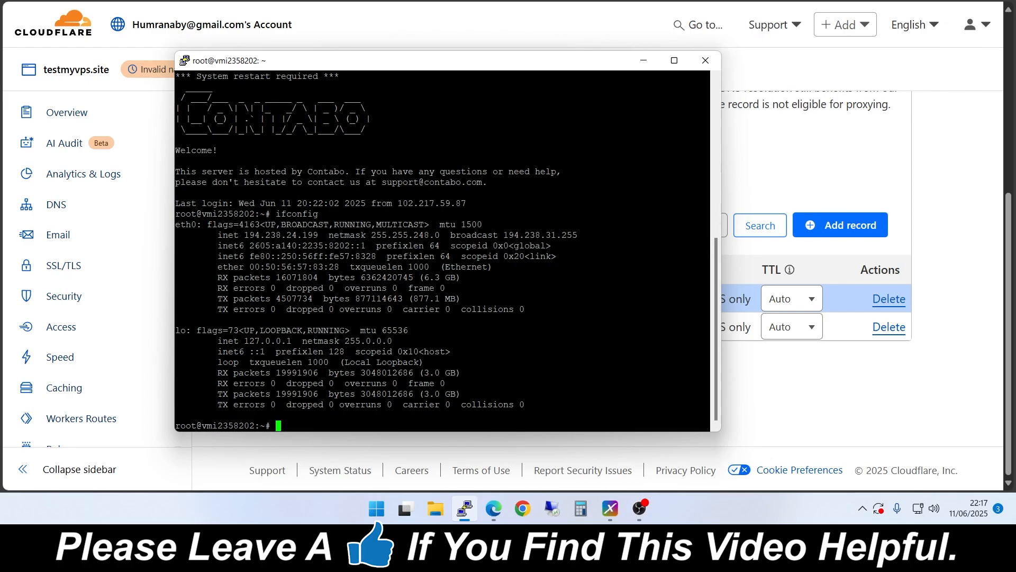
left_click_drag(366, 245, 251, 245)
right_click(273, 248)
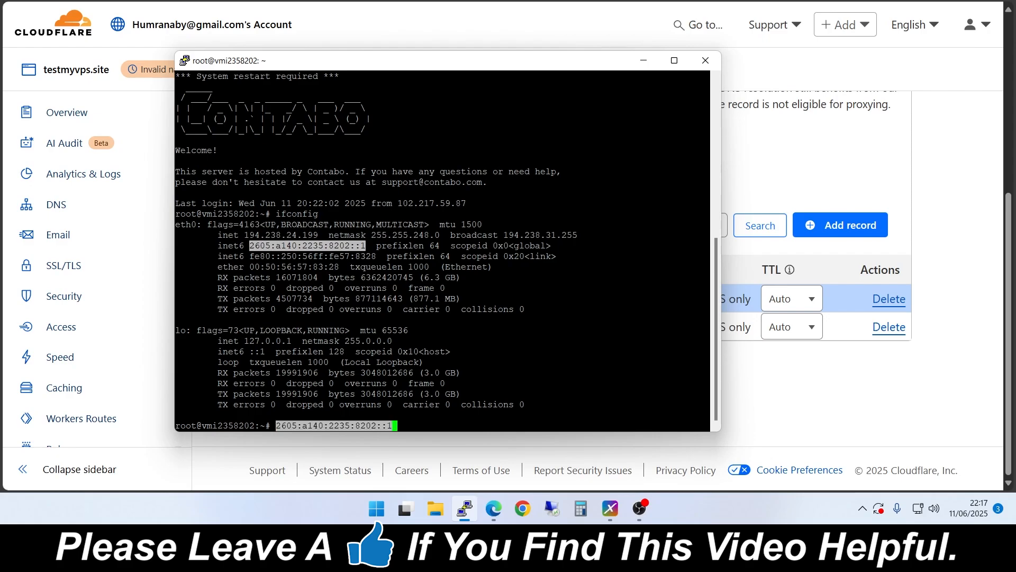
- Back in Cloudflare, fill in a new A record named @ with the copied IPv6 address and DNS only, and try to save it
left_click(577, 33)
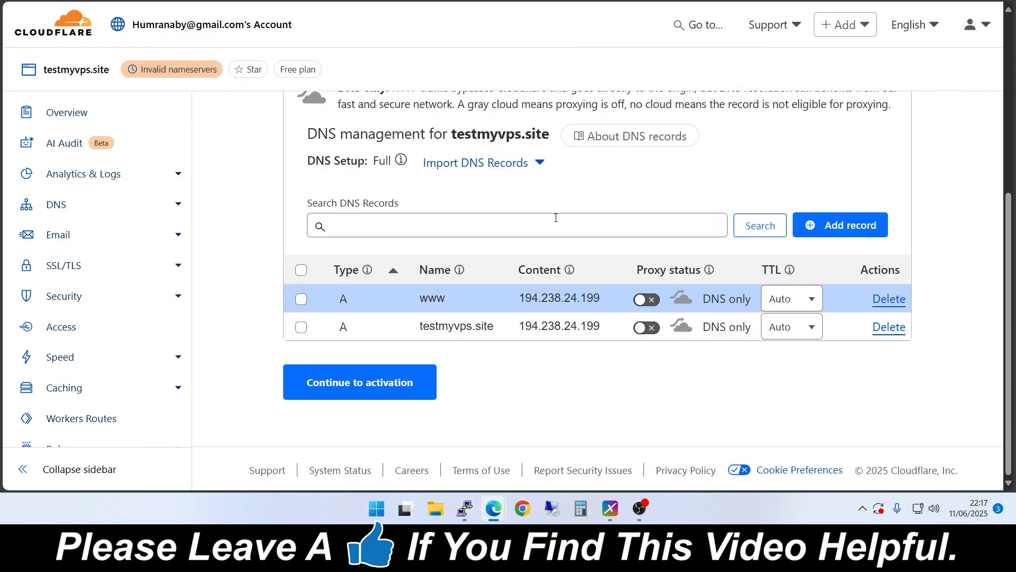
left_click(827, 227)
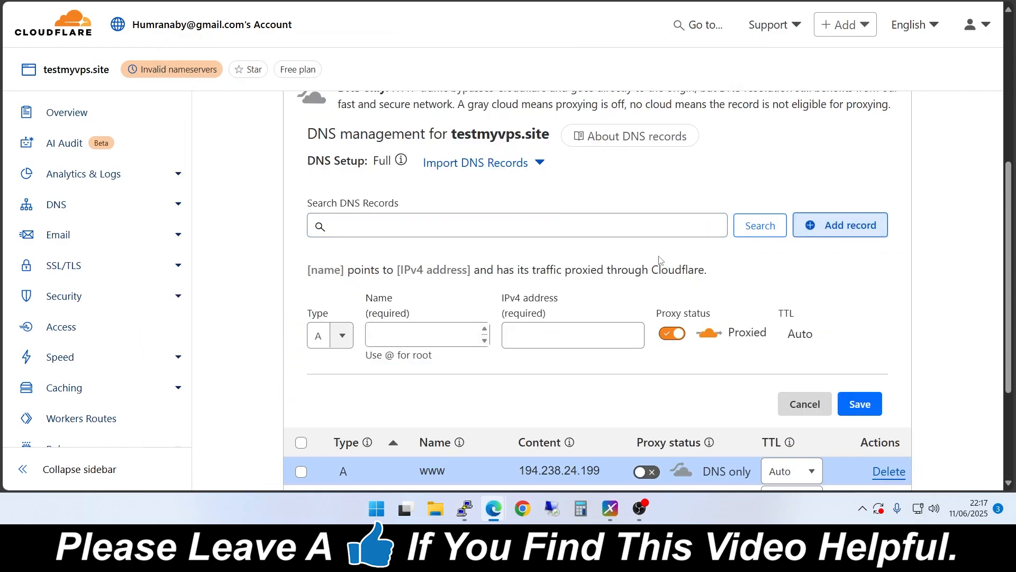
left_click(427, 329)
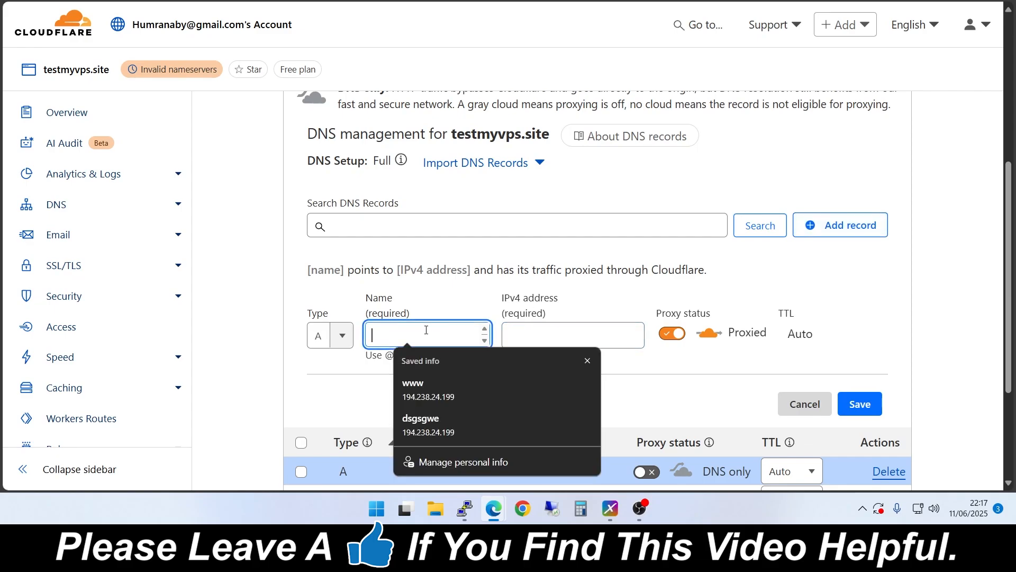
type("@")
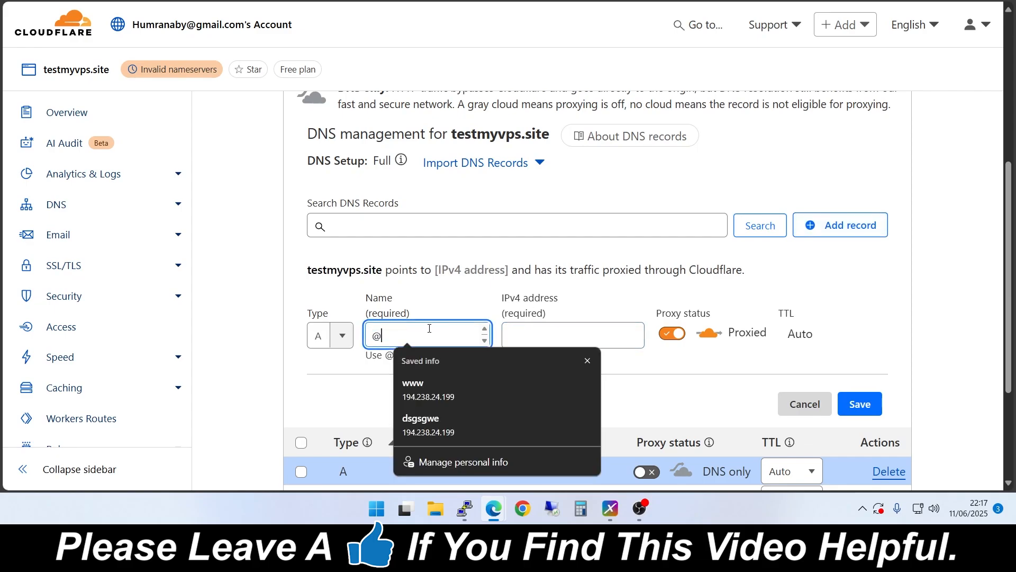
left_click(594, 334)
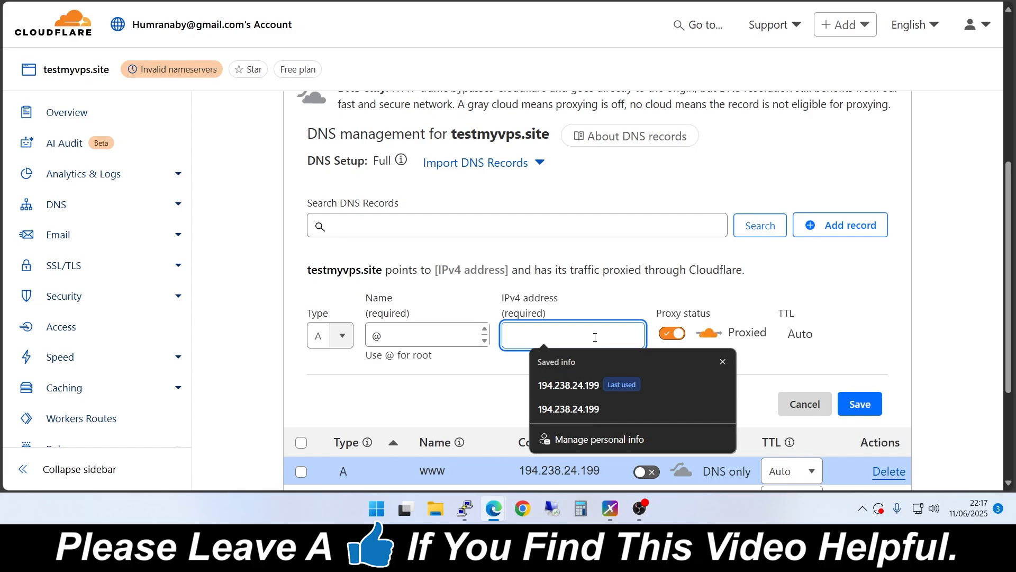
right_click(586, 340)
left_click(644, 185)
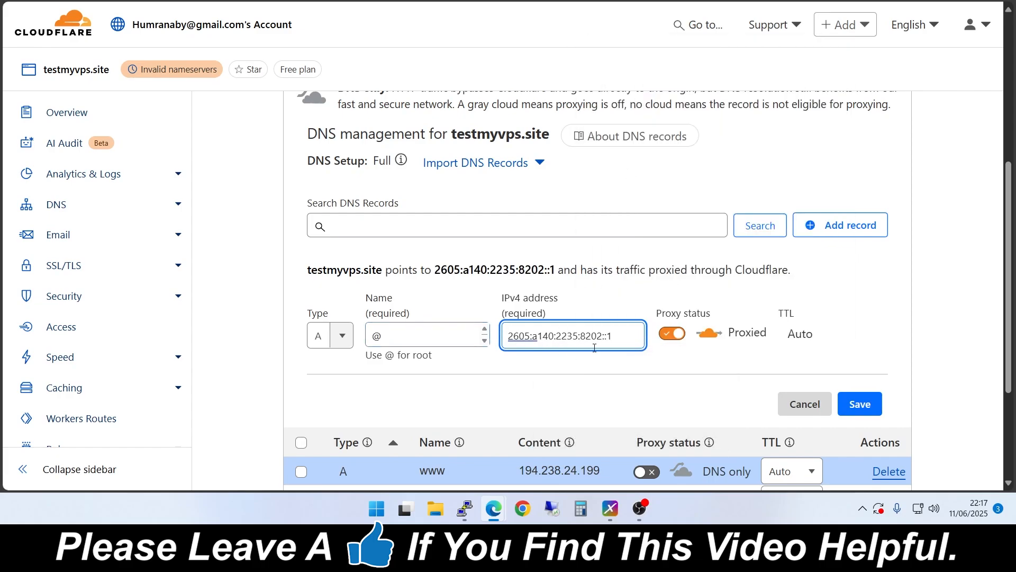
left_click(671, 336)
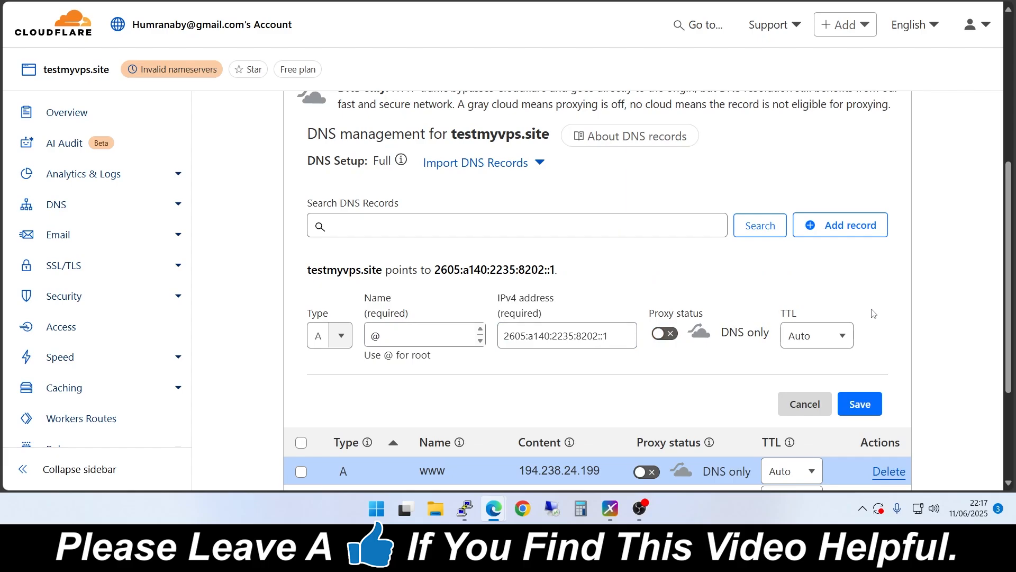
scroll(889, 372, "down", 1)
left_click(858, 339)
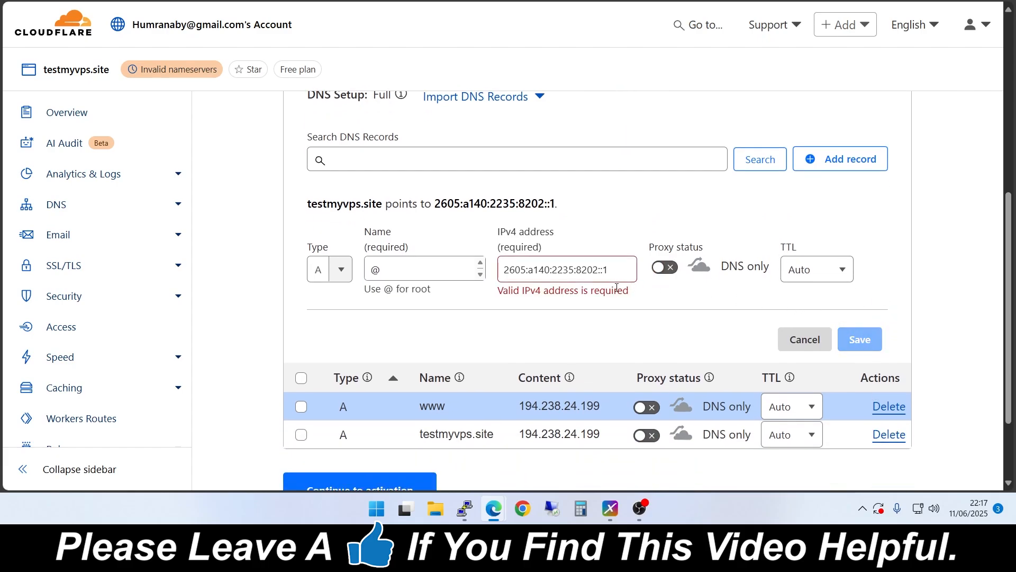
left_click(571, 270)
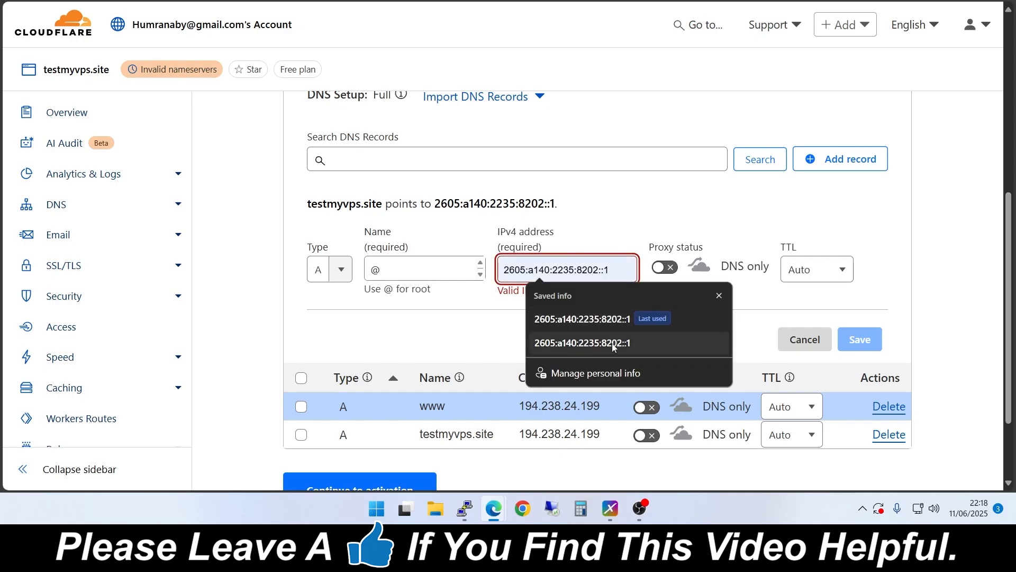
left_click(621, 239)
left_click(611, 265)
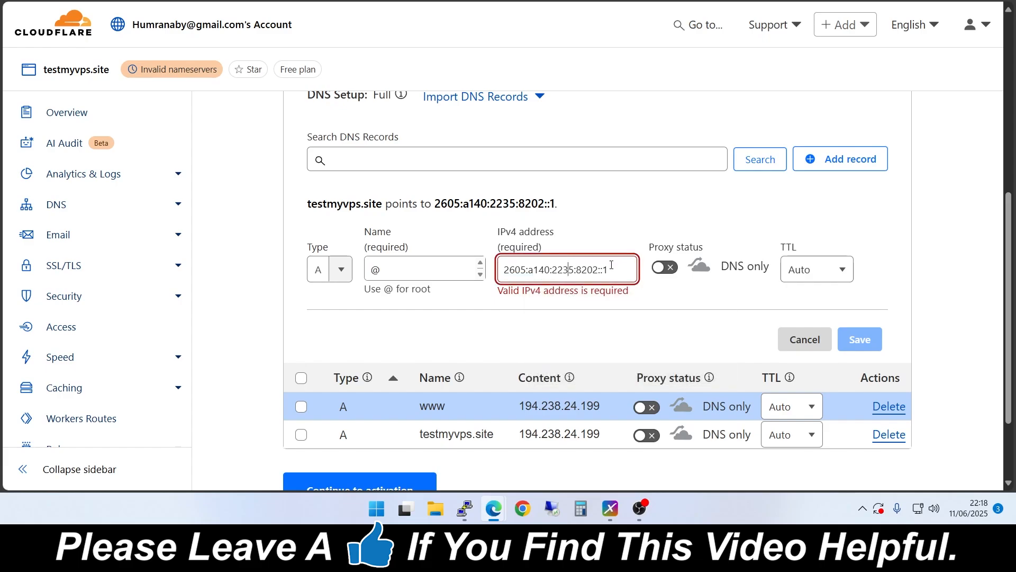
left_click(609, 271)
left_click(445, 271)
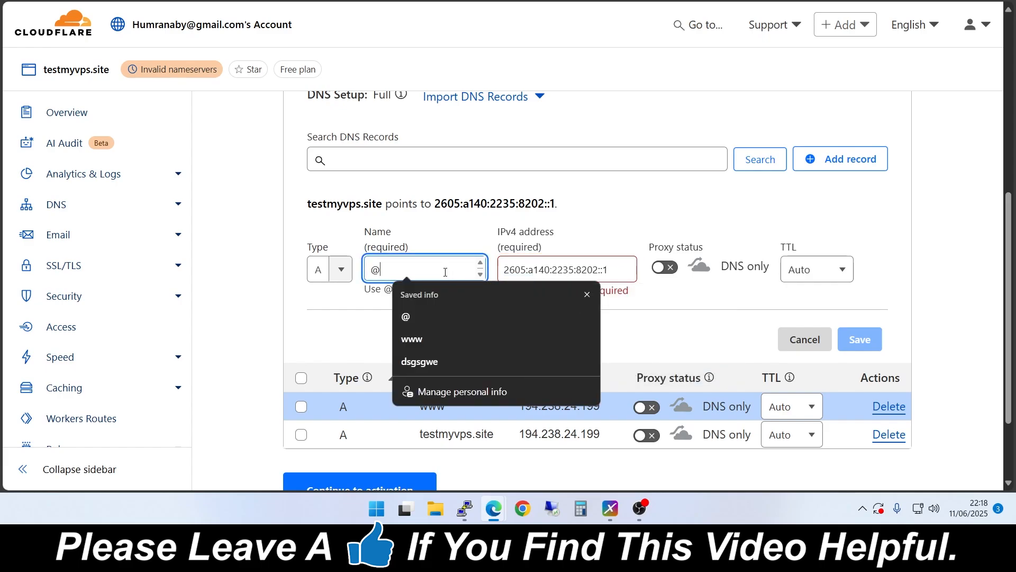
left_click(845, 230)
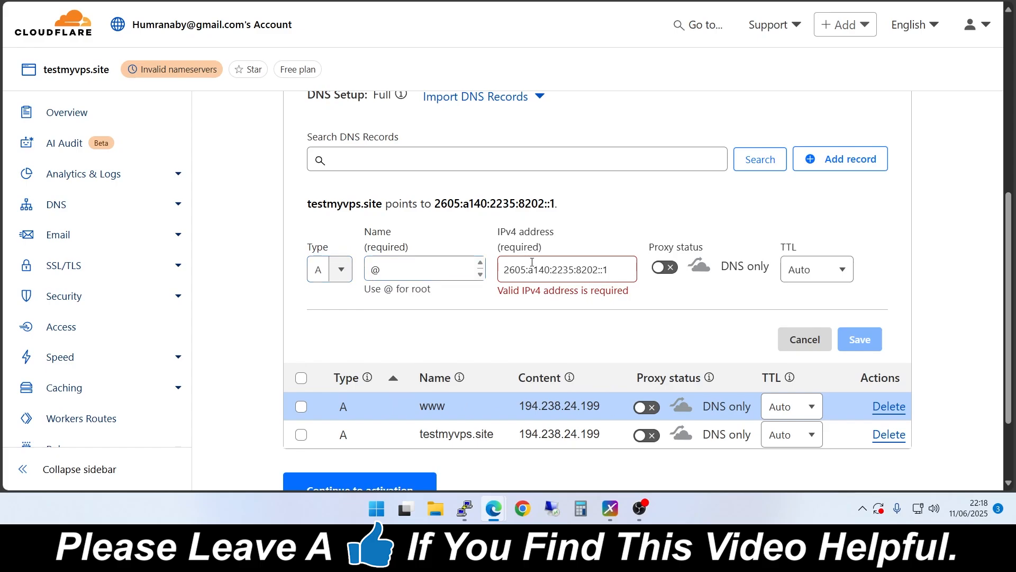
- Change the new record's type to AAAA, set its proxy status to DNS only, and save it
left_click(344, 272)
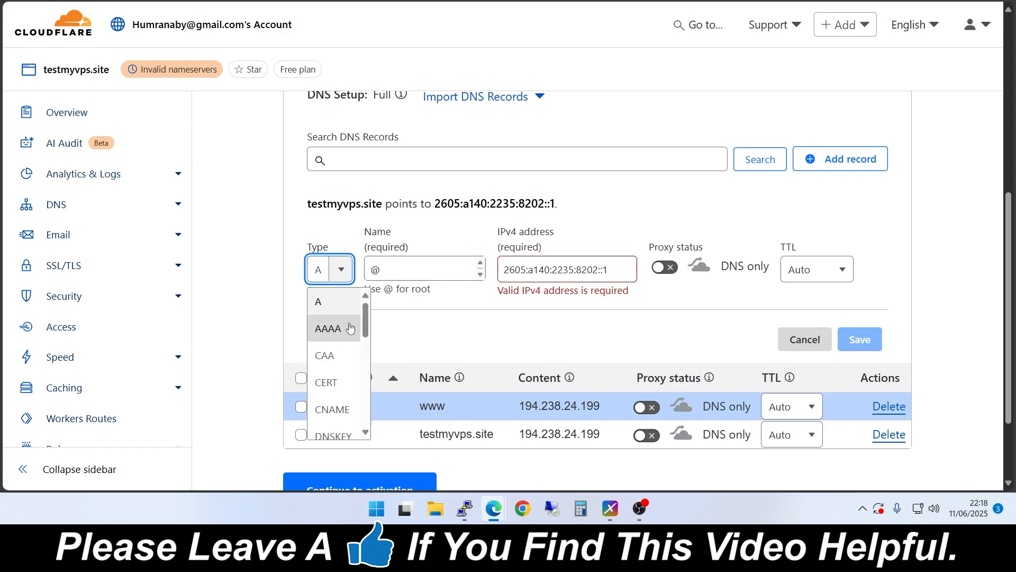
left_click(331, 331)
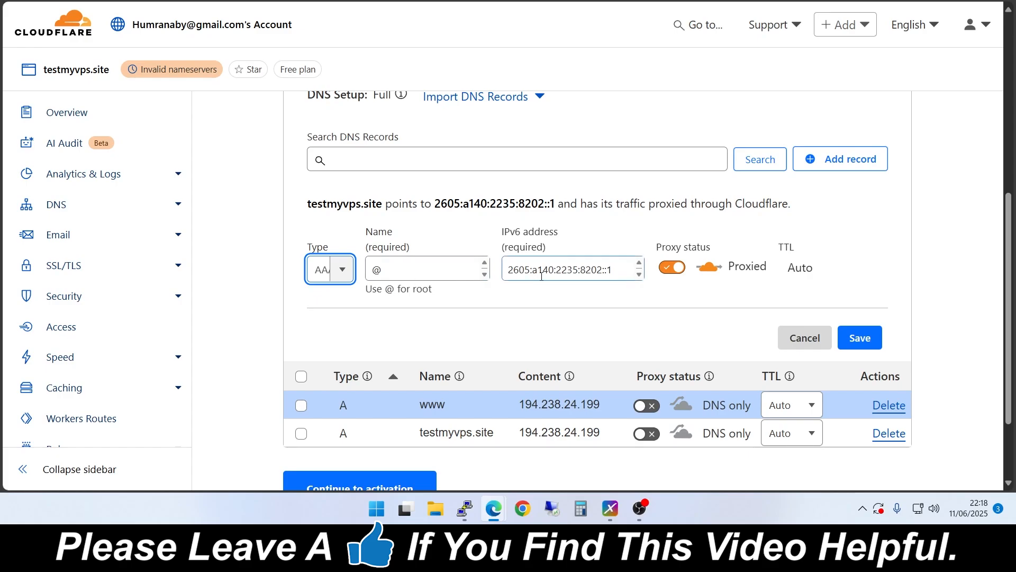
left_click(673, 274)
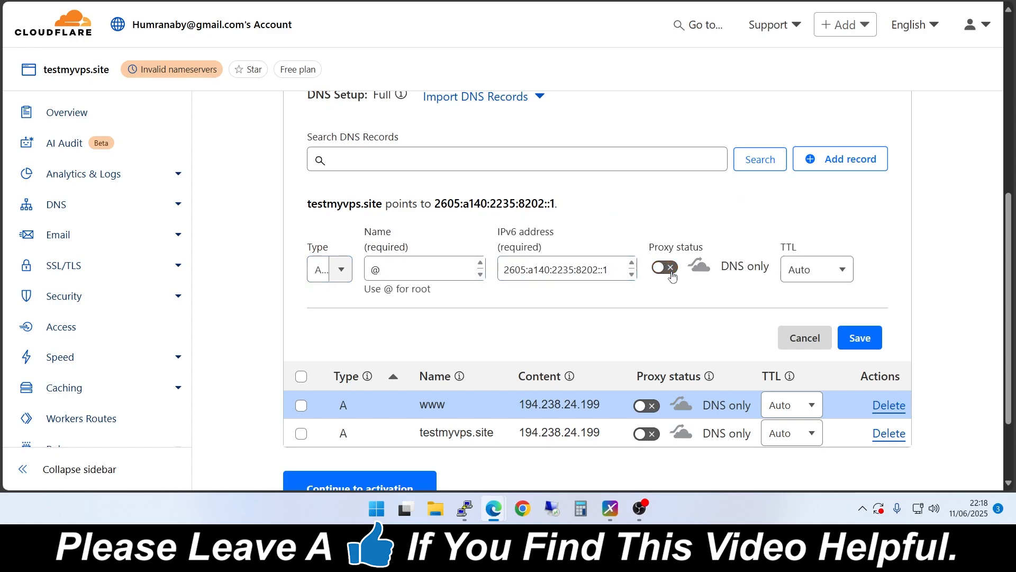
left_click(860, 338)
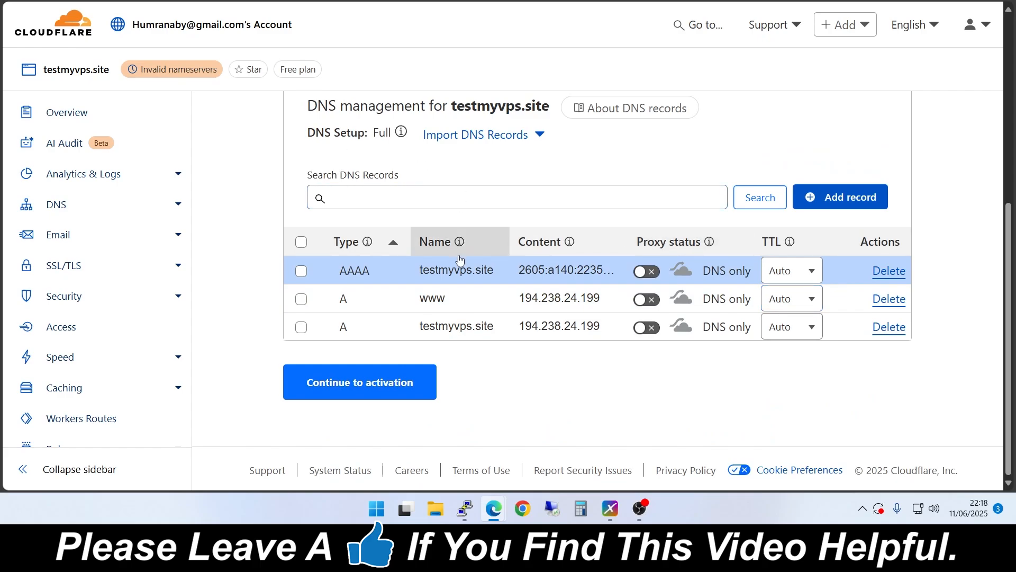
scroll(460, 259, "up", 3)
scroll(460, 259, "down", 3)
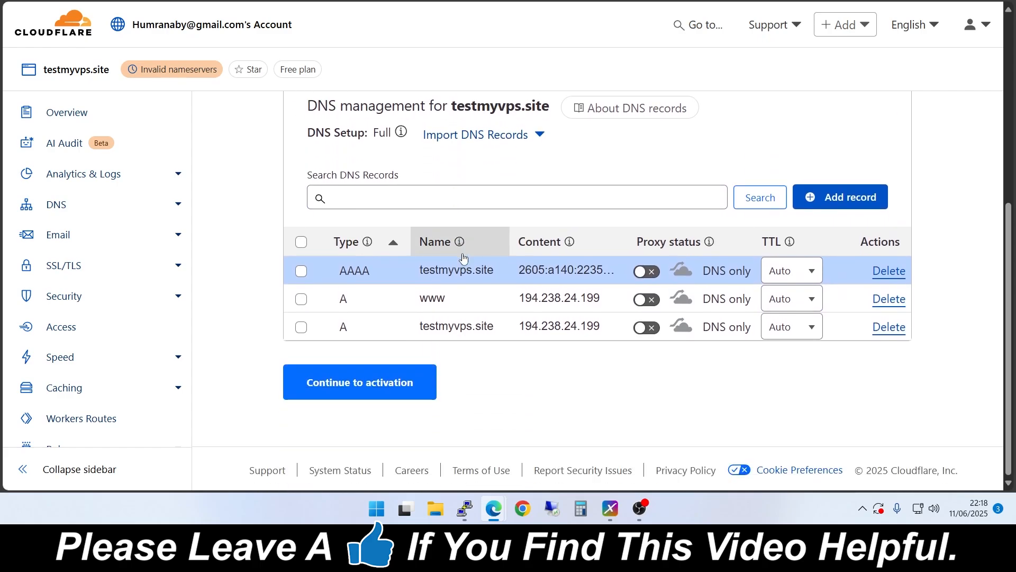
left_click(815, 203)
left_click(421, 304)
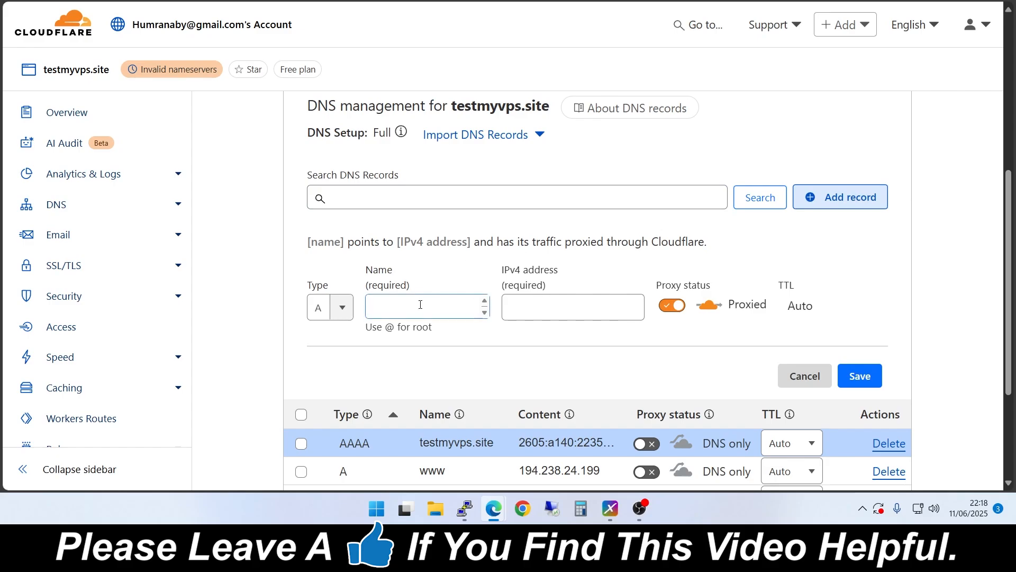
left_click(338, 308)
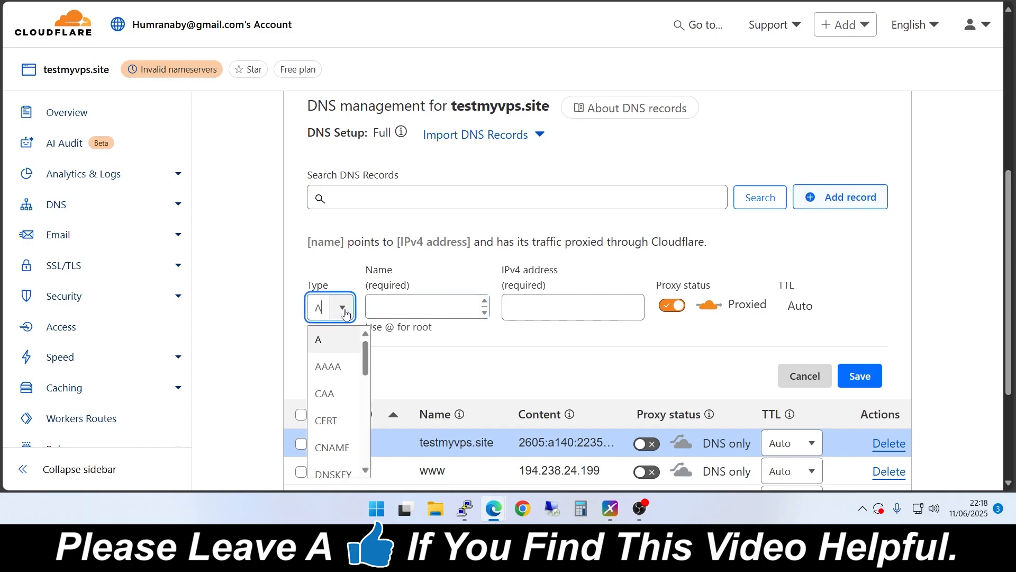
left_click(339, 369)
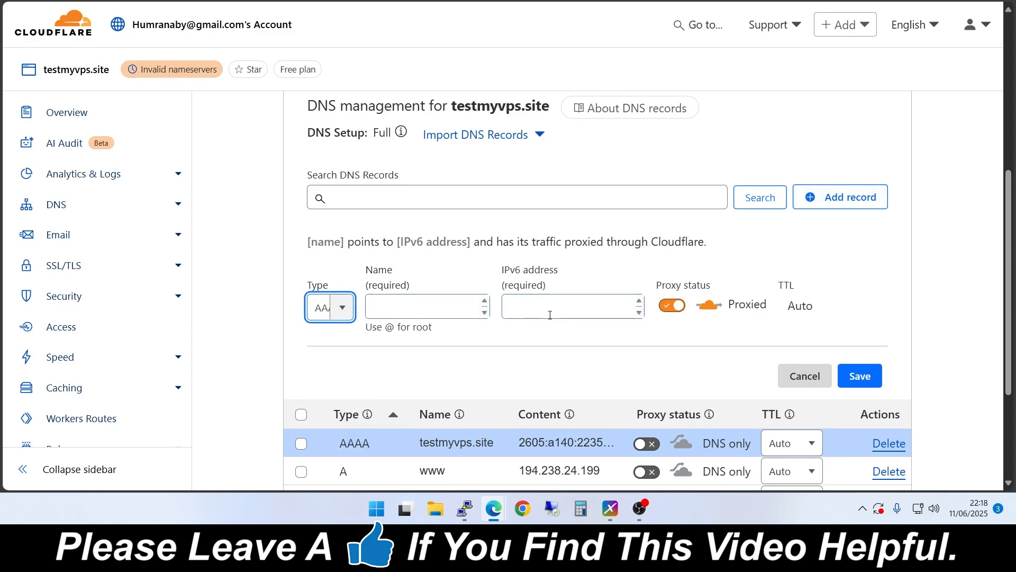
left_click(434, 313)
type("www")
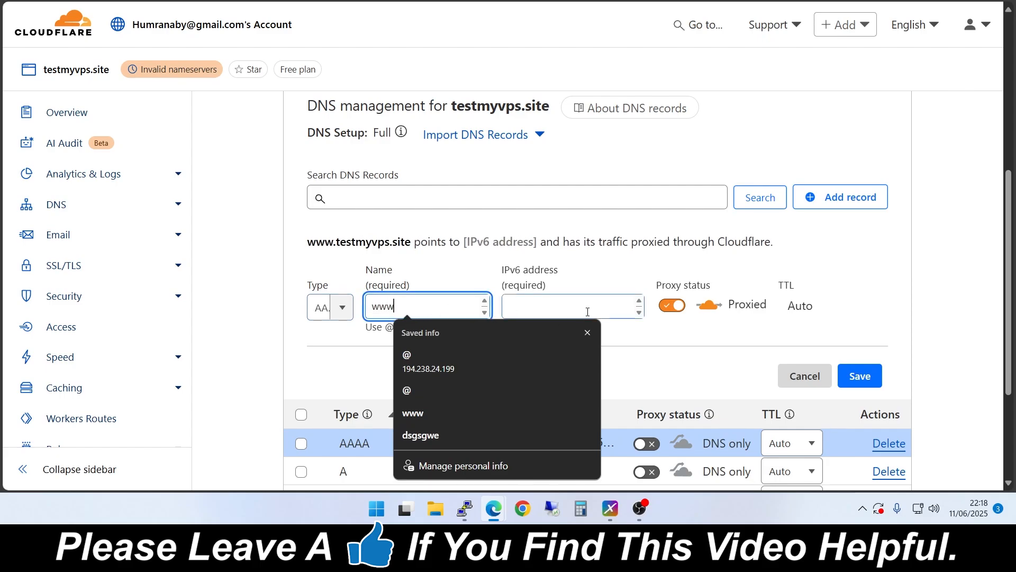
- Paste 2605:a140:2235:8202::1 as the www record's IPv6 address, set it to DNS only, and save the record
left_click(554, 309)
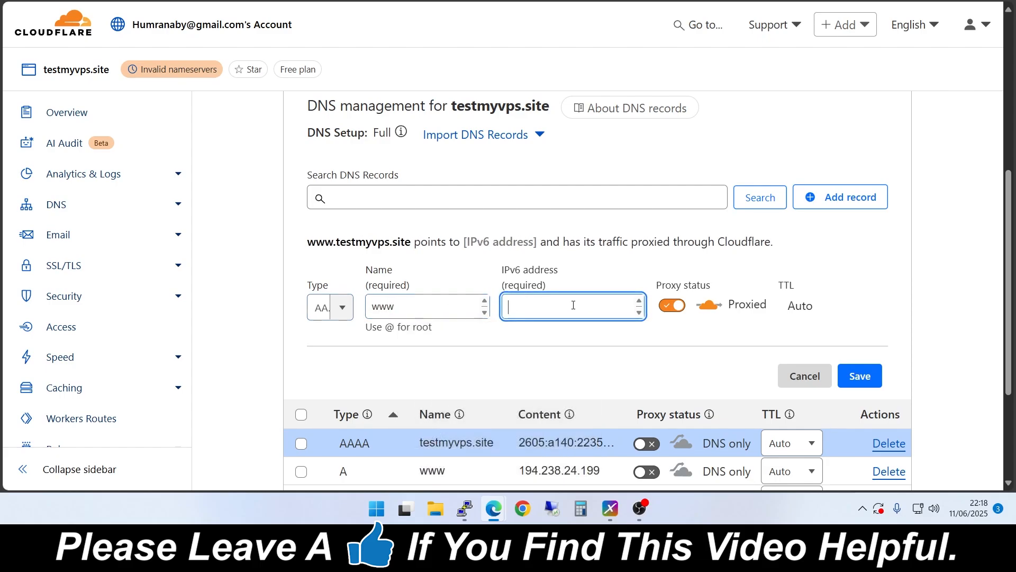
right_click(551, 309)
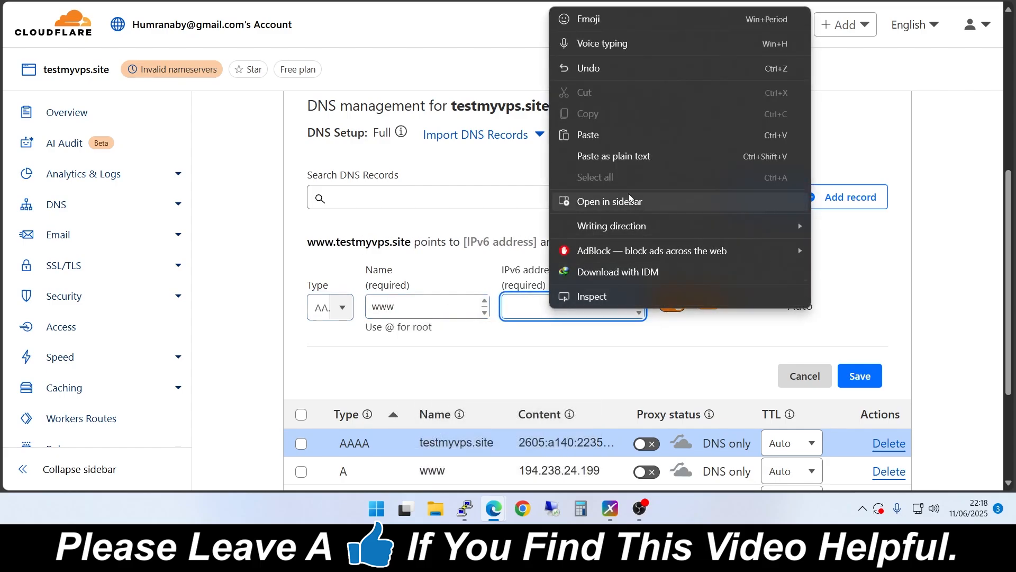
left_click(593, 135)
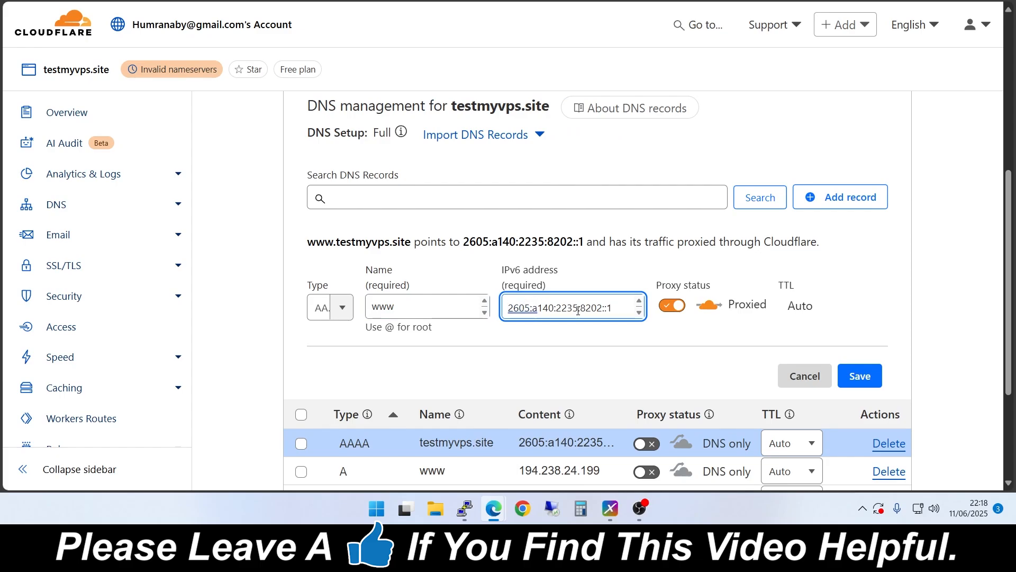
left_click(668, 311)
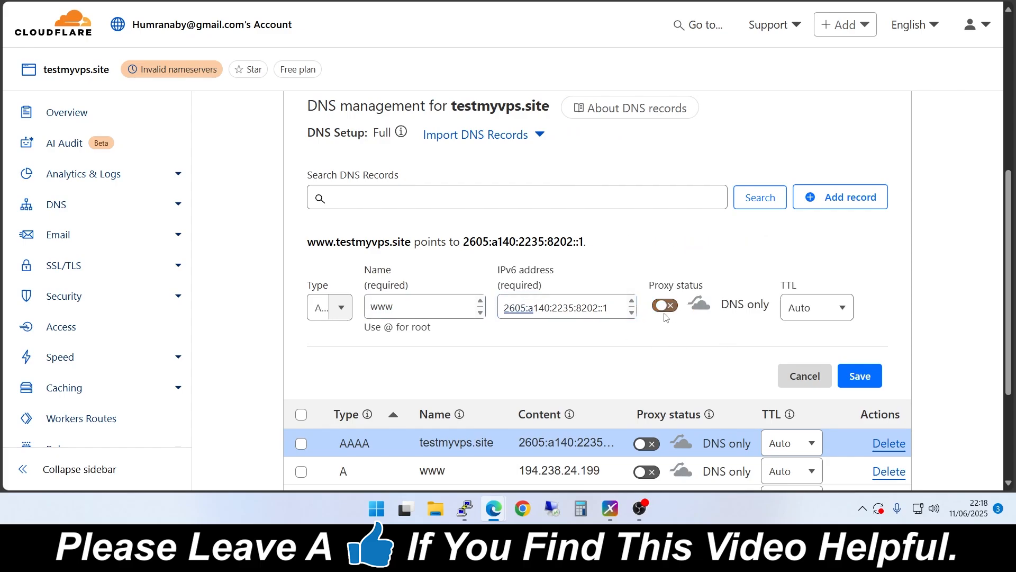
left_click(860, 376)
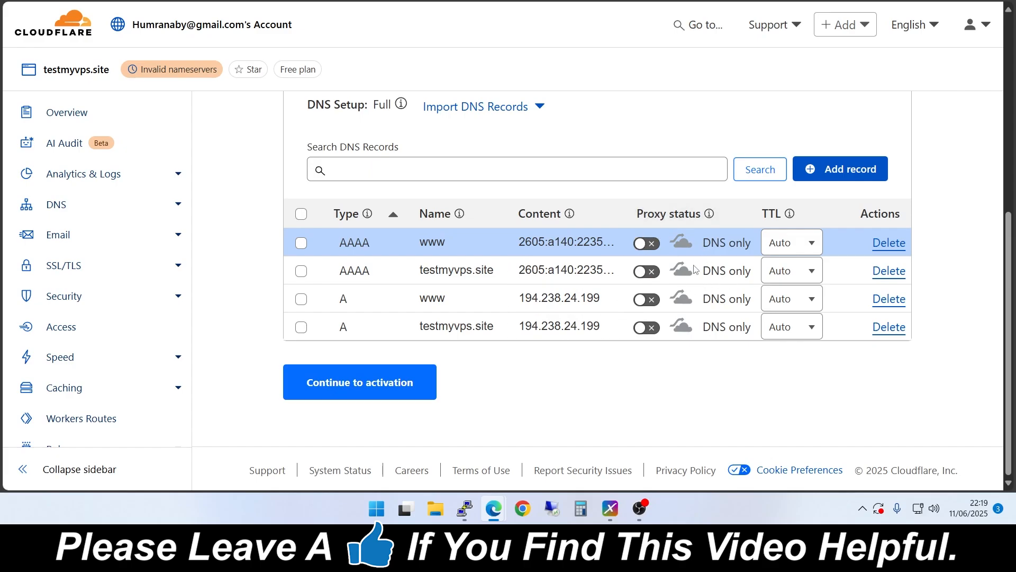
- Toggle the www AAAA record's proxy status between Proxied and DNS only, ending on DNS only
left_click(658, 245)
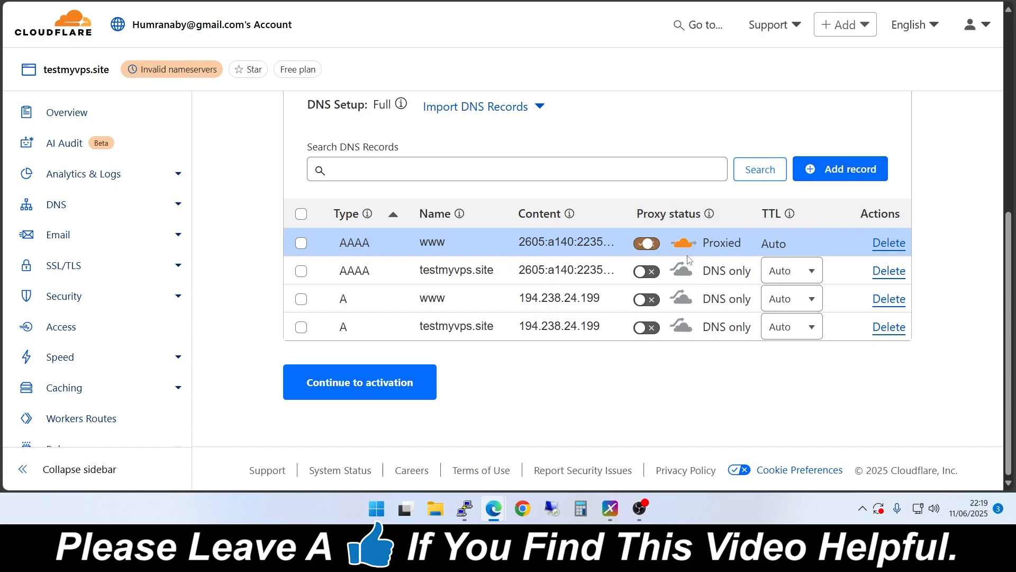
left_click(656, 246)
left_click(654, 248)
left_click(654, 248)
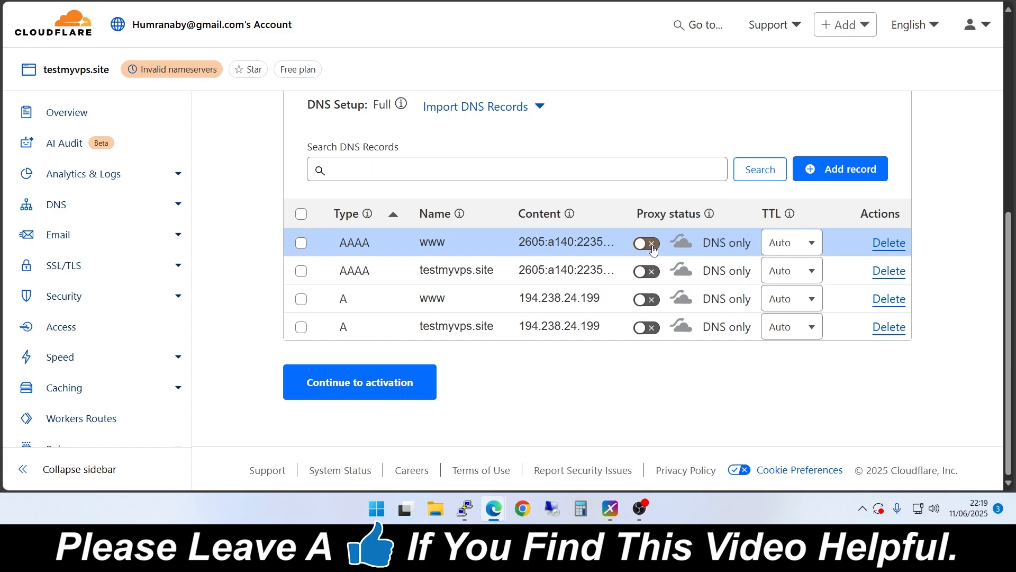
left_click(653, 247)
left_click(654, 248)
left_click(654, 248)
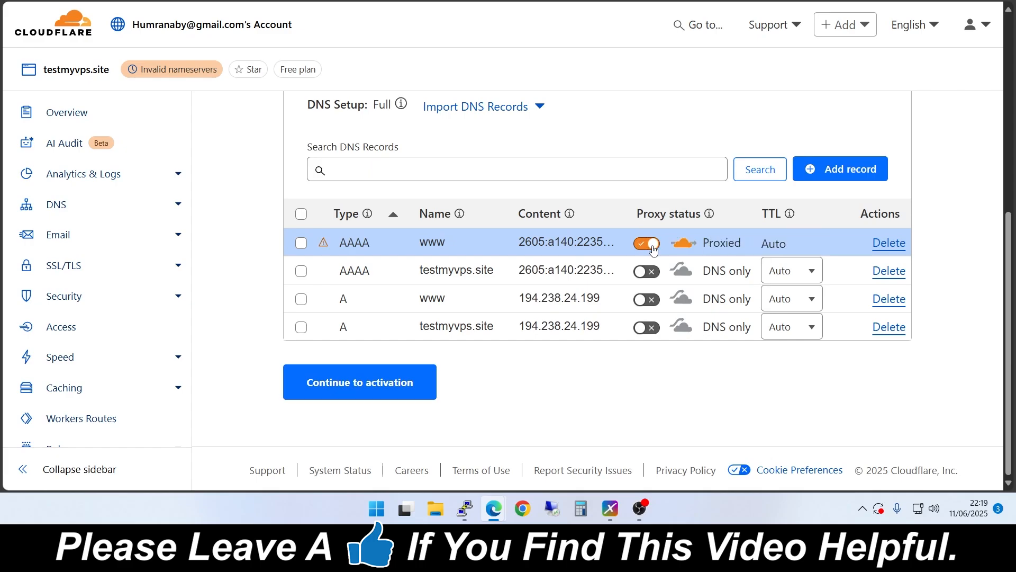
left_click(653, 247)
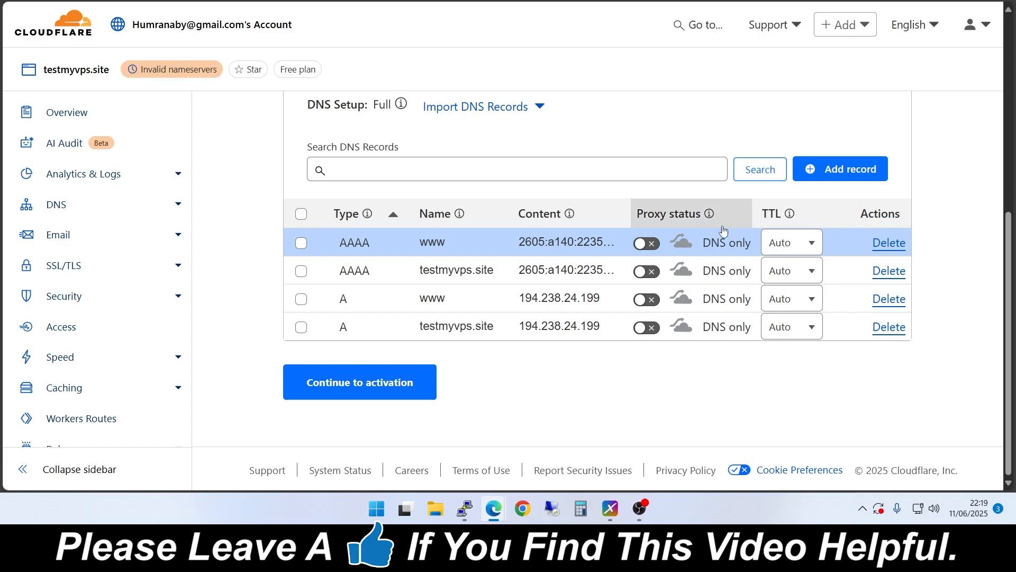
- Continue from the DNS records review to the domain's nameserver activation instructions
left_click(360, 392)
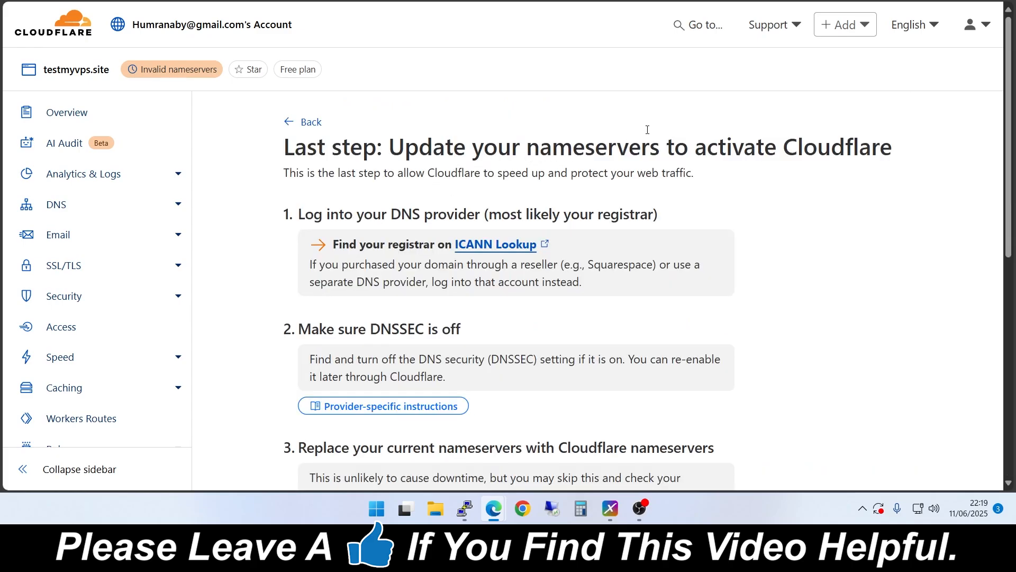
- Copy the first assigned Cloudflare nameserver, poppy.ns.cloudflare.com, from the activation instructions
scroll(693, 252, "down", 7)
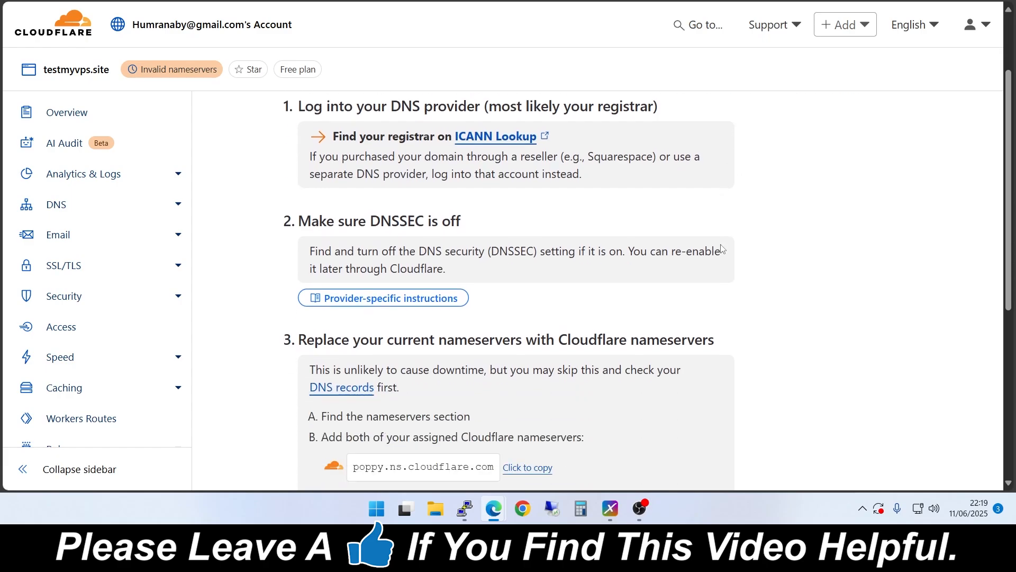
scroll(693, 252, "up", 1)
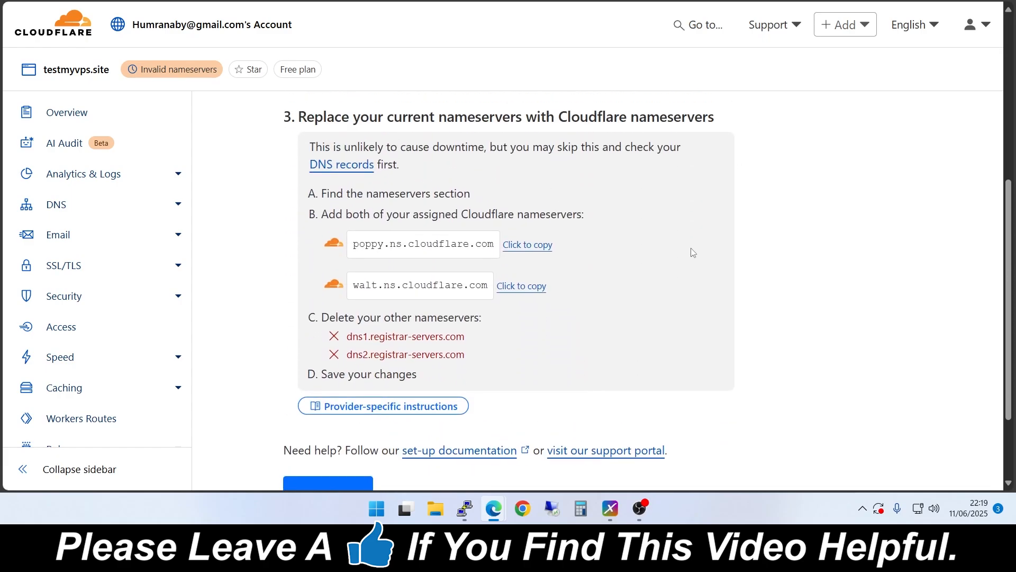
scroll(698, 247, "up", 1)
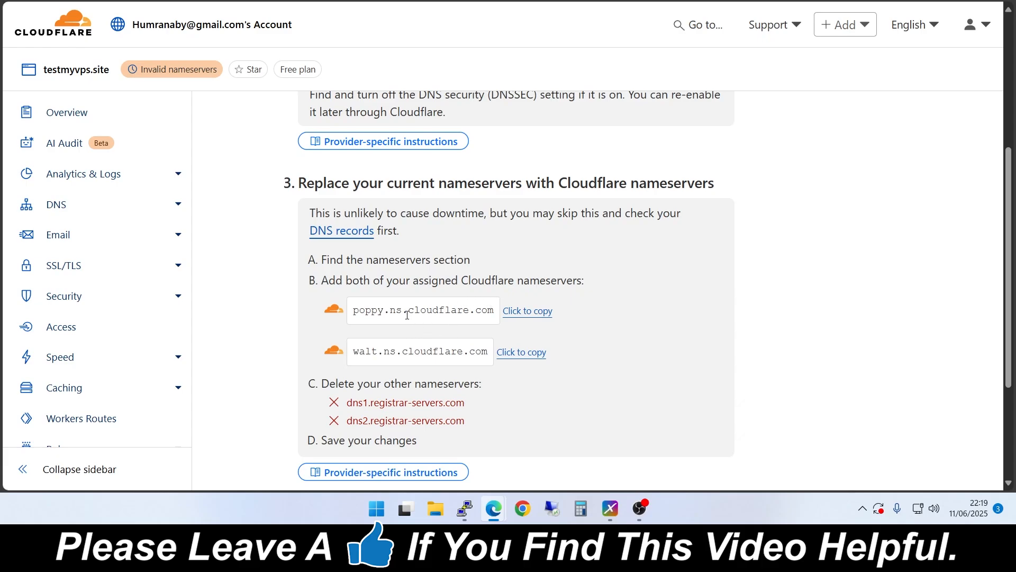
left_click(532, 315)
- Switch to the Namecheap domain list and open the management page of testmyvps.site
key("ctrl+Tab")
scroll(466, 265, "up", 3)
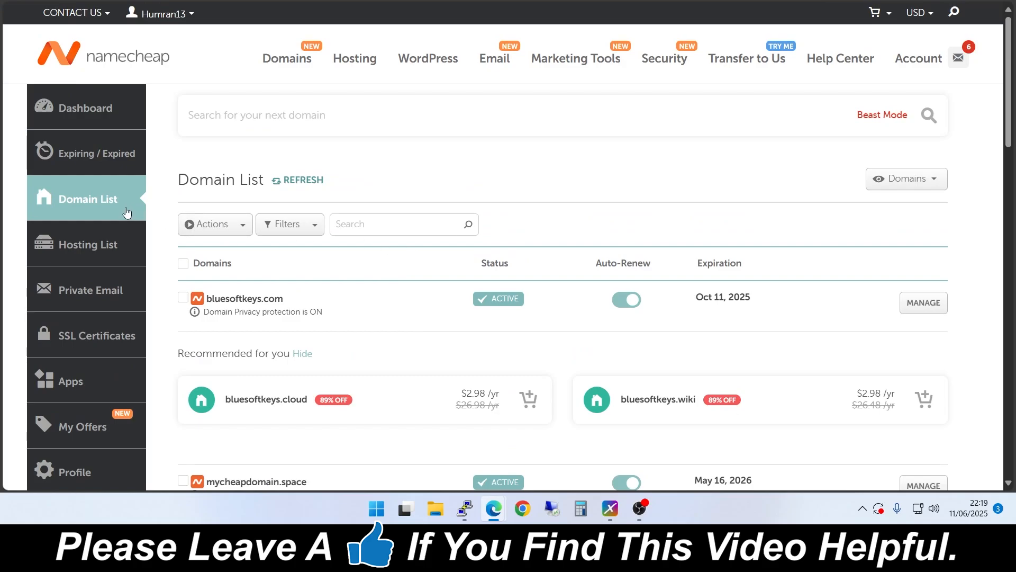
scroll(416, 214, "down", 4)
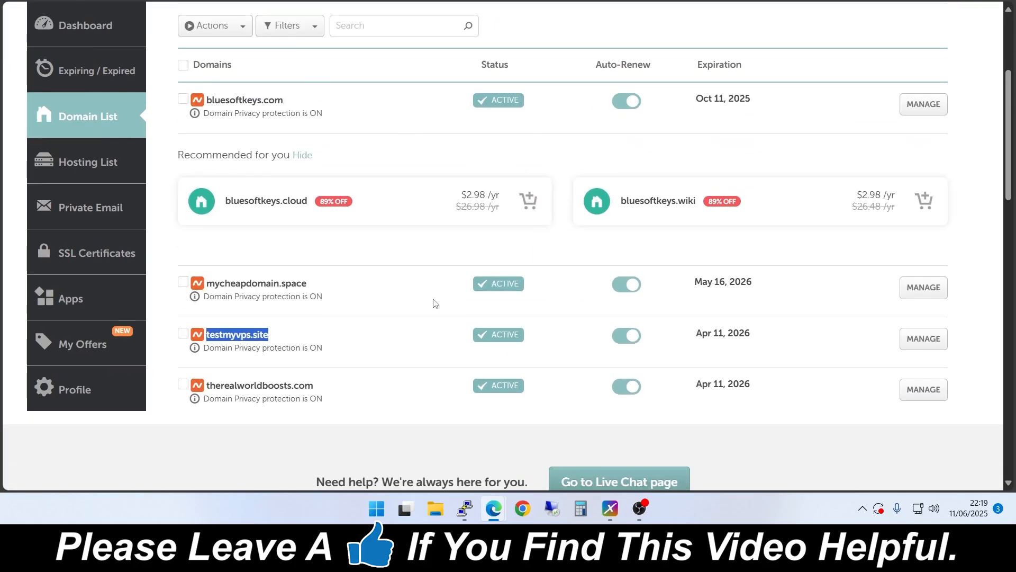
left_click(364, 332)
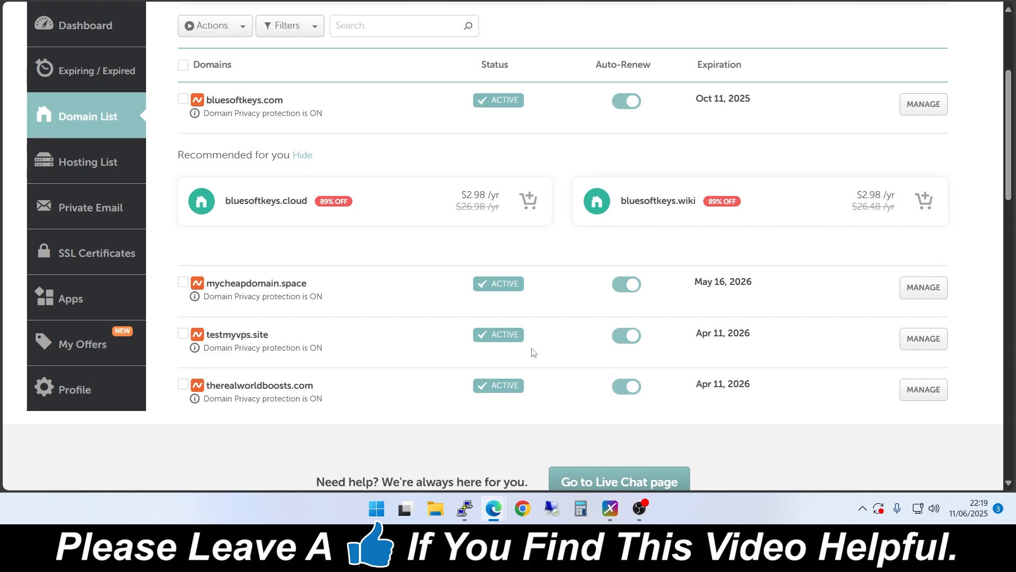
left_click(922, 346)
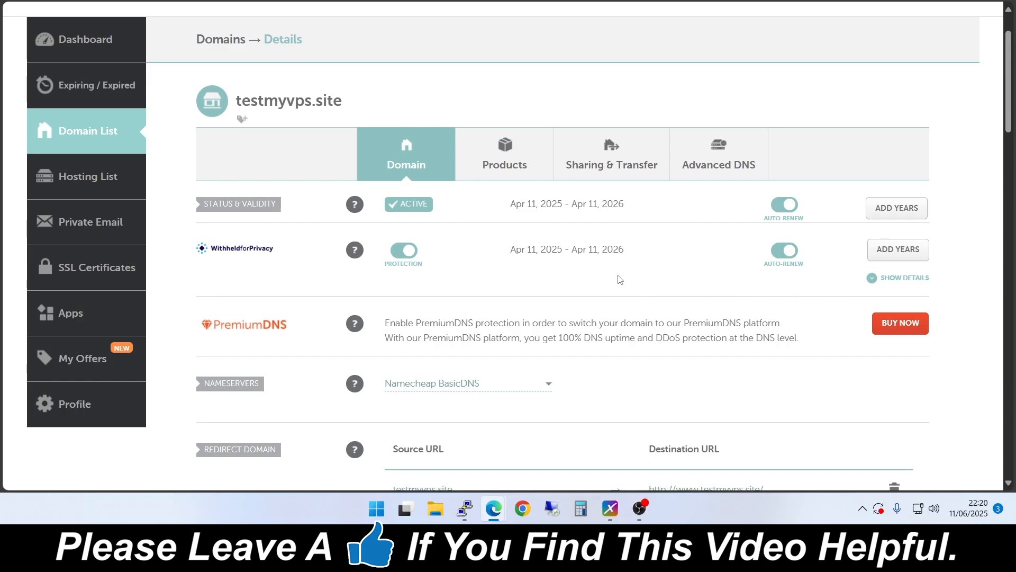
- Set the domain's nameservers to Custom DNS and paste poppy.ns.cloudflare.com as Nameserver 1
scroll(625, 295, "down", 1)
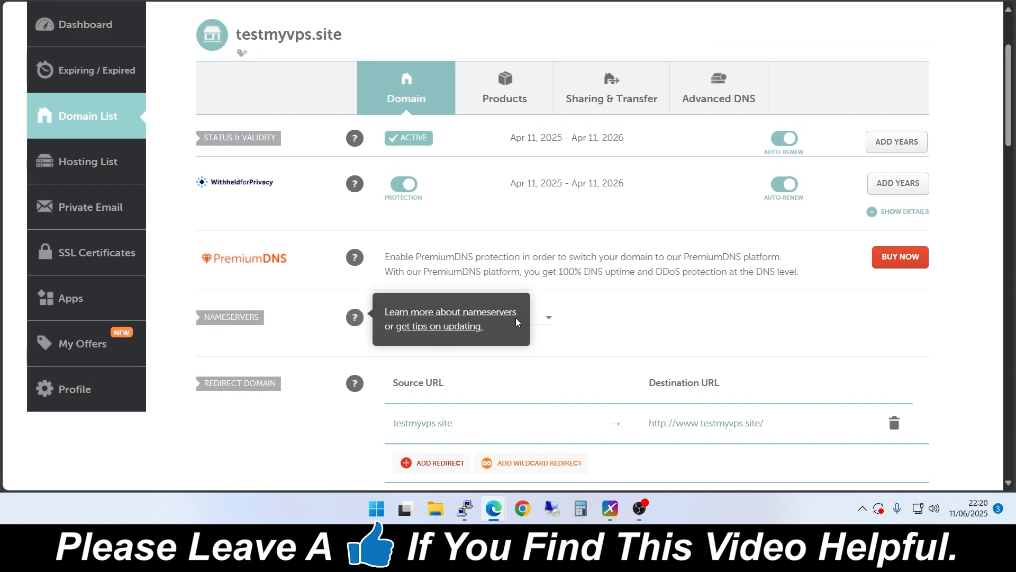
left_click(550, 319)
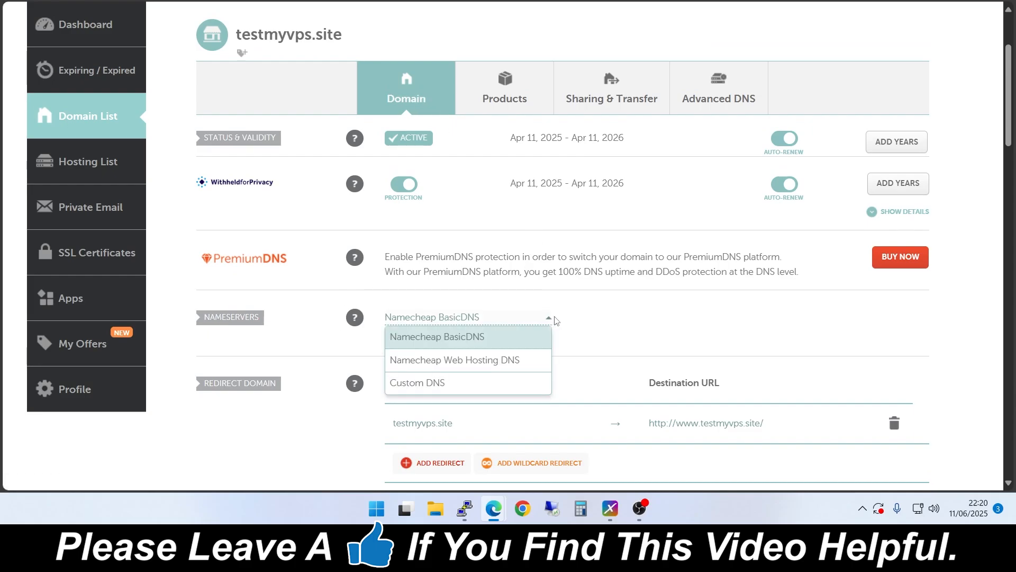
left_click(438, 384)
scroll(536, 332, "up", 1)
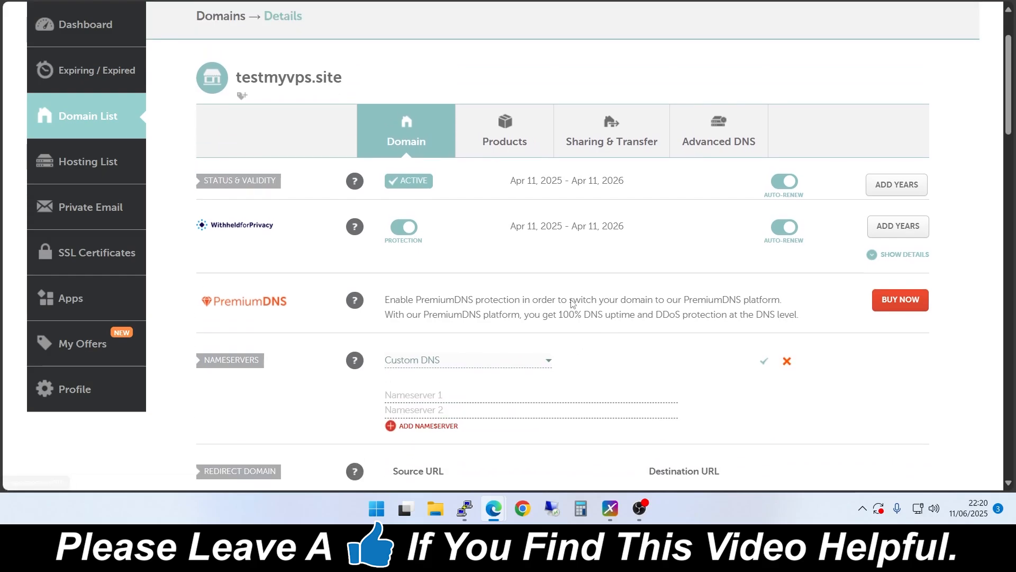
scroll(508, 339, "down", 2)
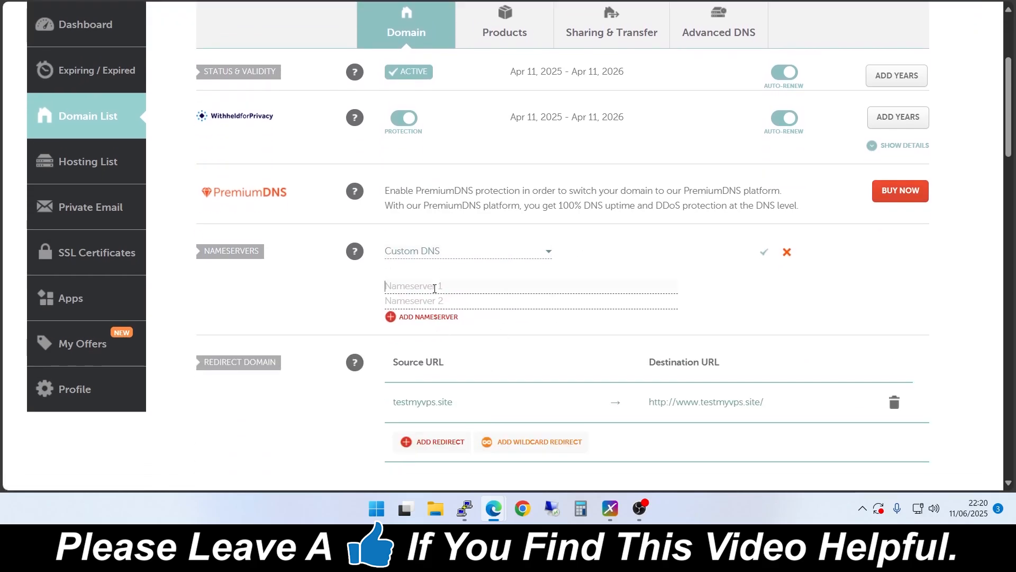
right_click(434, 288)
left_click(483, 121)
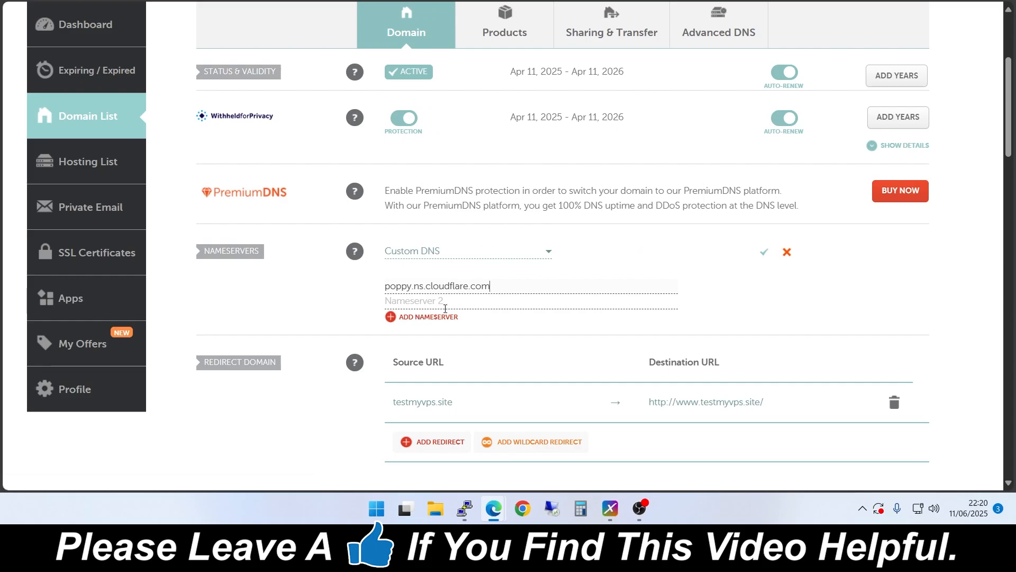
- Copy walt.ns.cloudflare.com from Cloudflare, paste it as Nameserver 2 in Namecheap, and save the nameservers
key("ctrl+Tab")
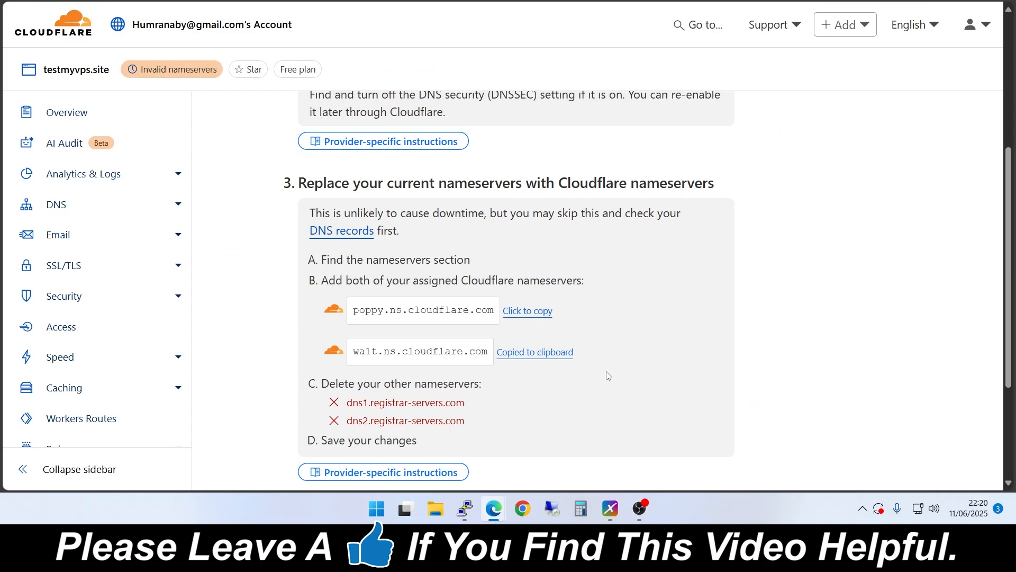
left_click(524, 353)
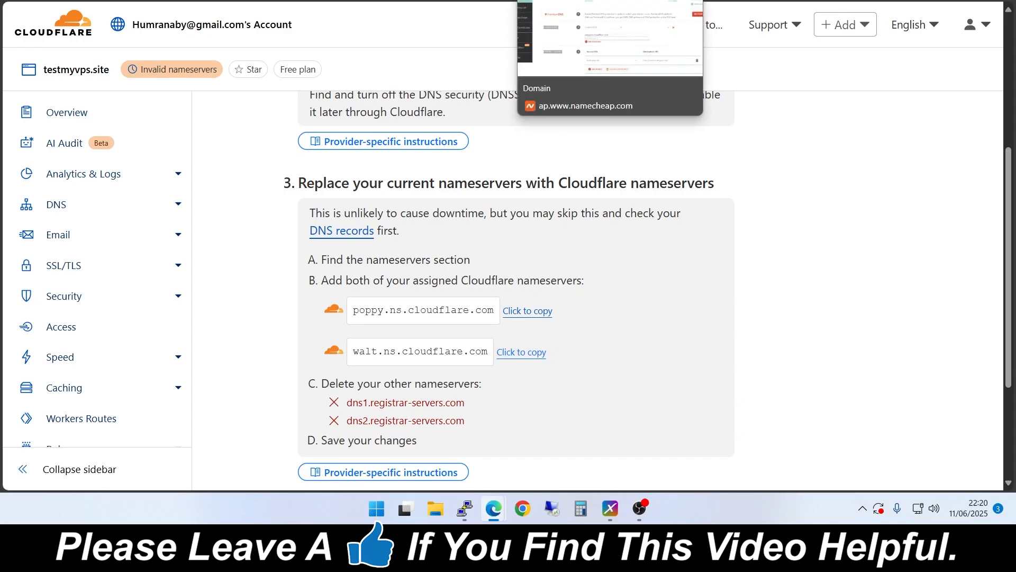
left_click(540, 1)
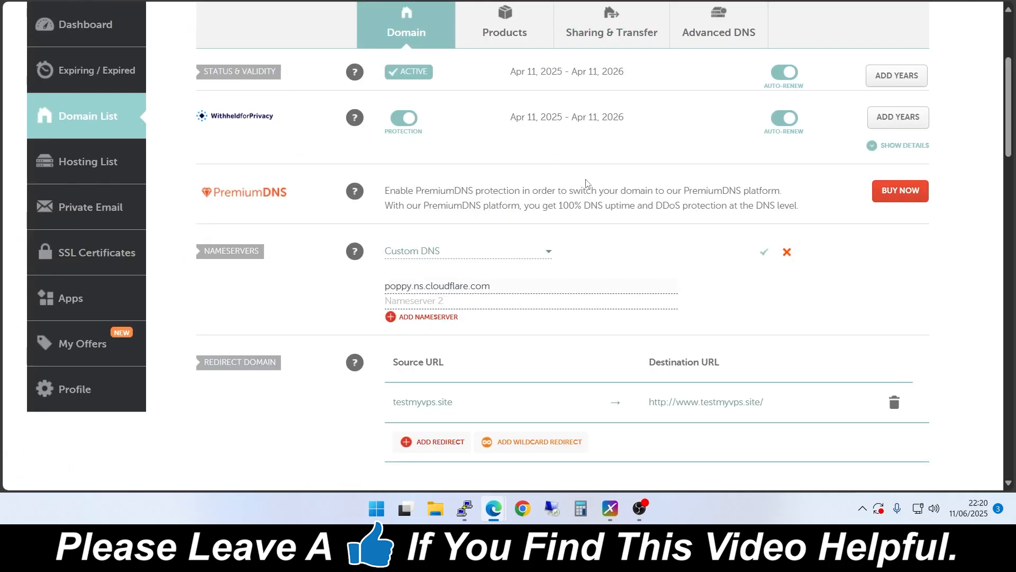
right_click(456, 302)
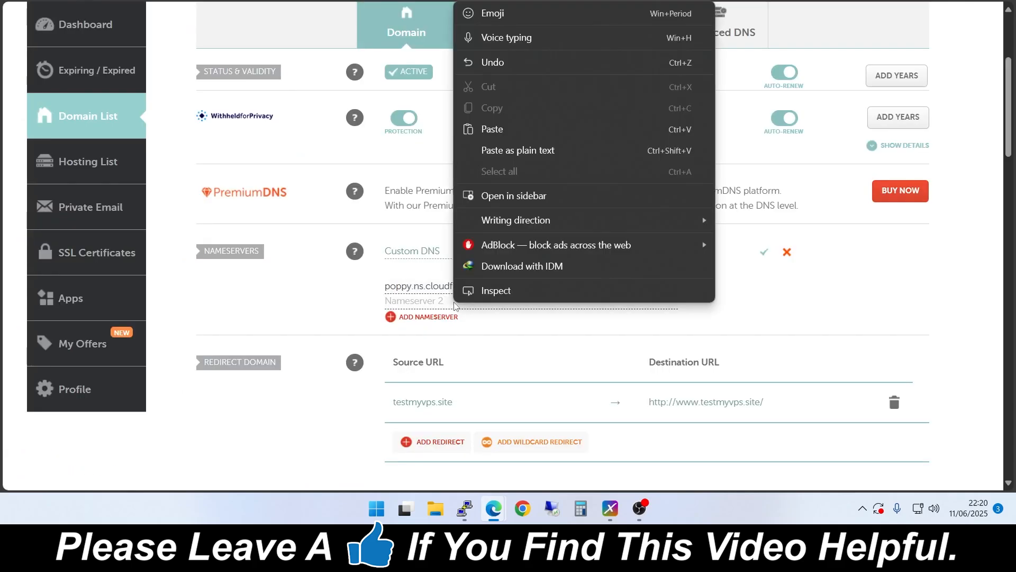
left_click(493, 132)
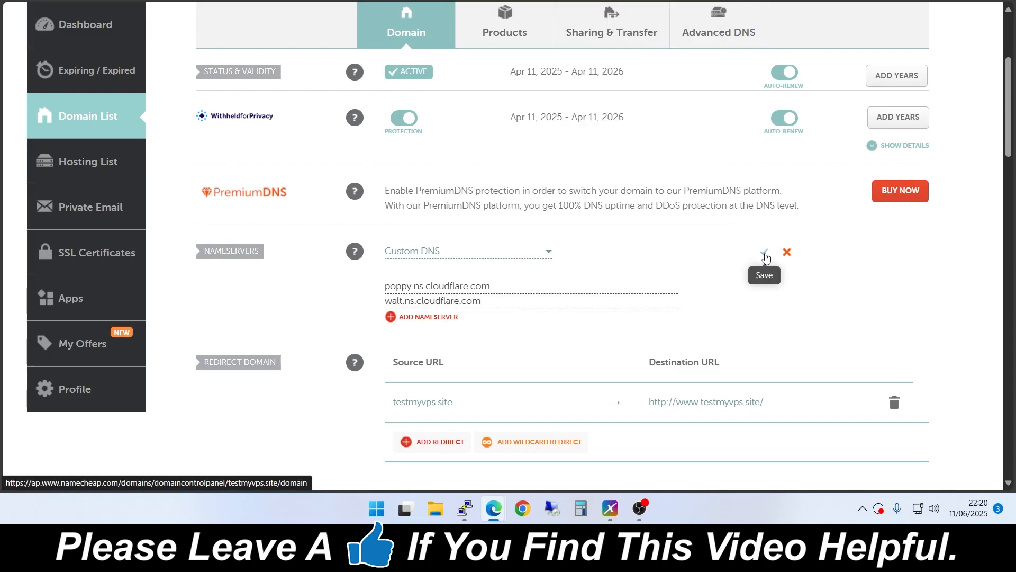
left_click(765, 255)
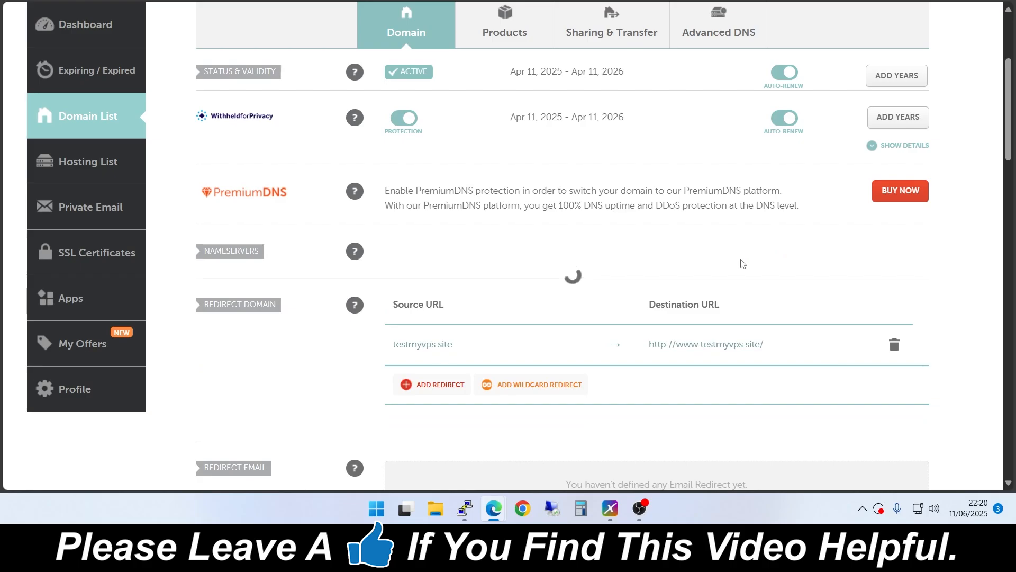
scroll(663, 340, "up", 1)
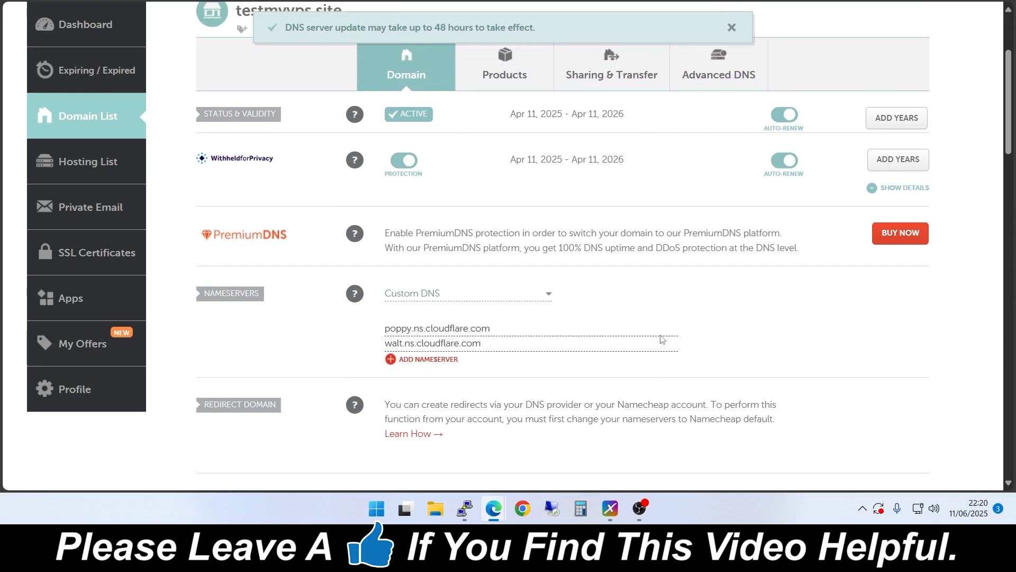
scroll(662, 339, "up", 2)
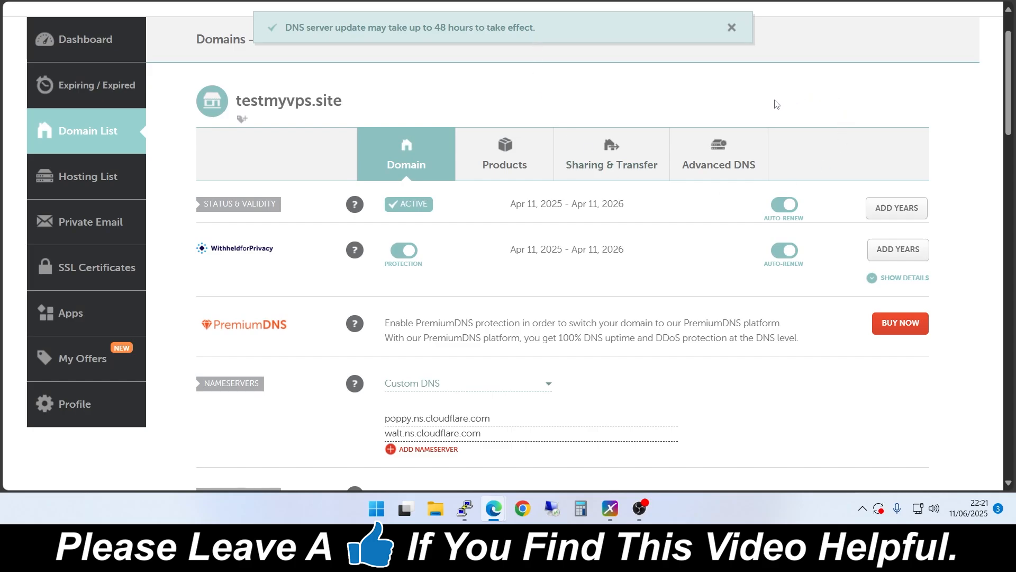
scroll(776, 104, "up", 2)
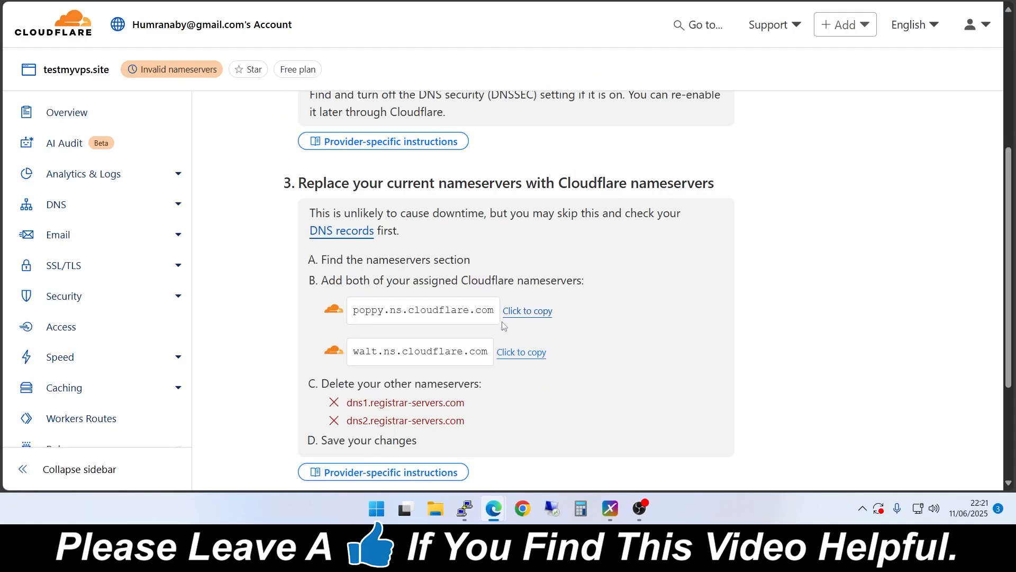
scroll(505, 326, "up", 3)
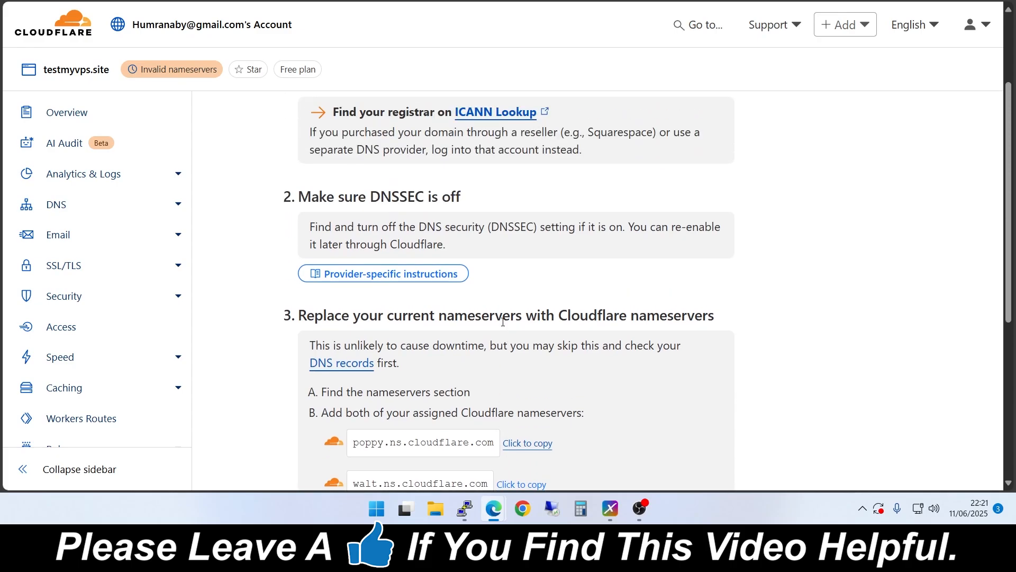
scroll(503, 321, "up", 3)
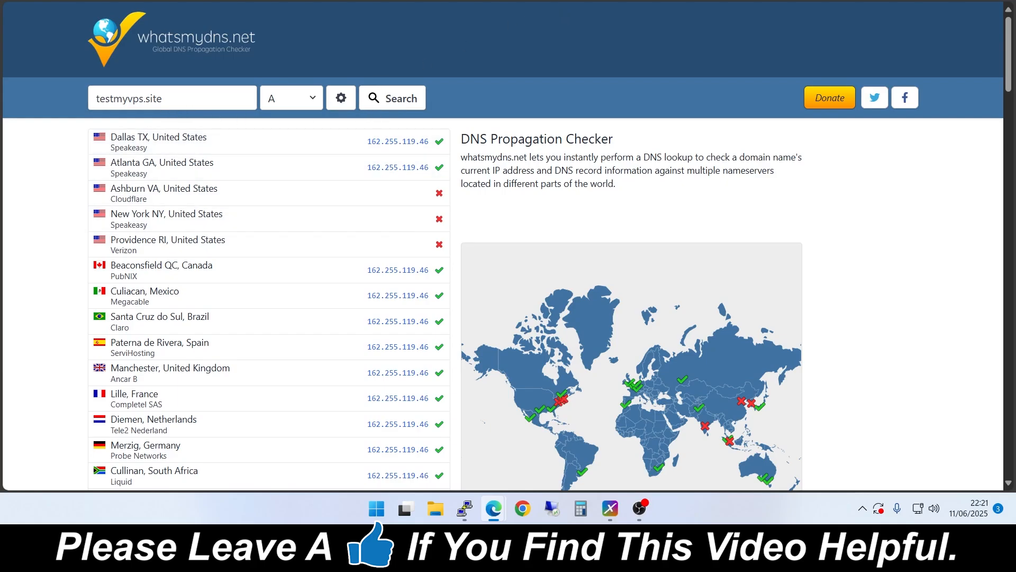
- Check the worldwide propagation of testmyvps.site's A record on whatsmydns.net and rerun the lookup
left_click_drag(175, 104, 95, 100)
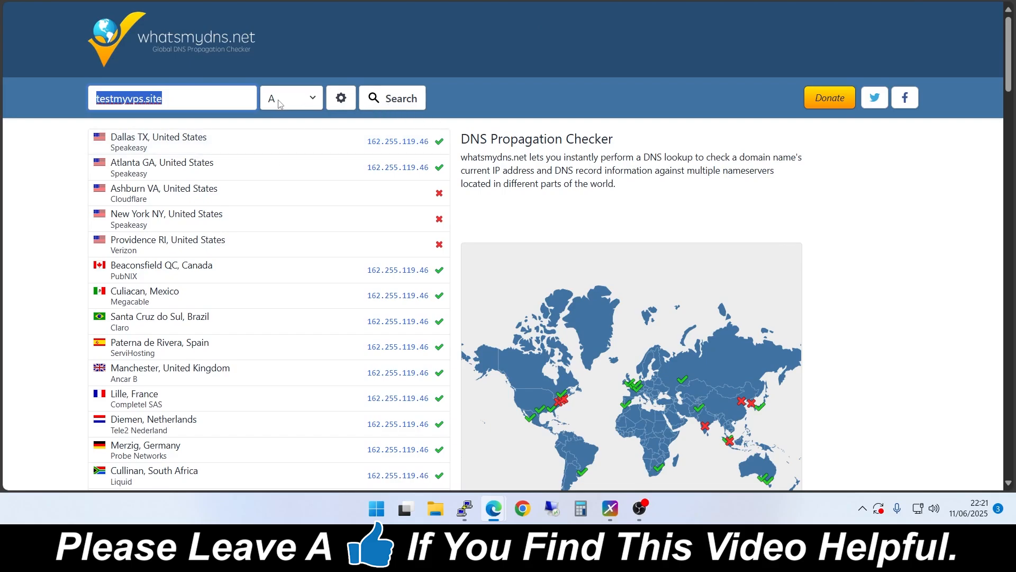
left_click(399, 105)
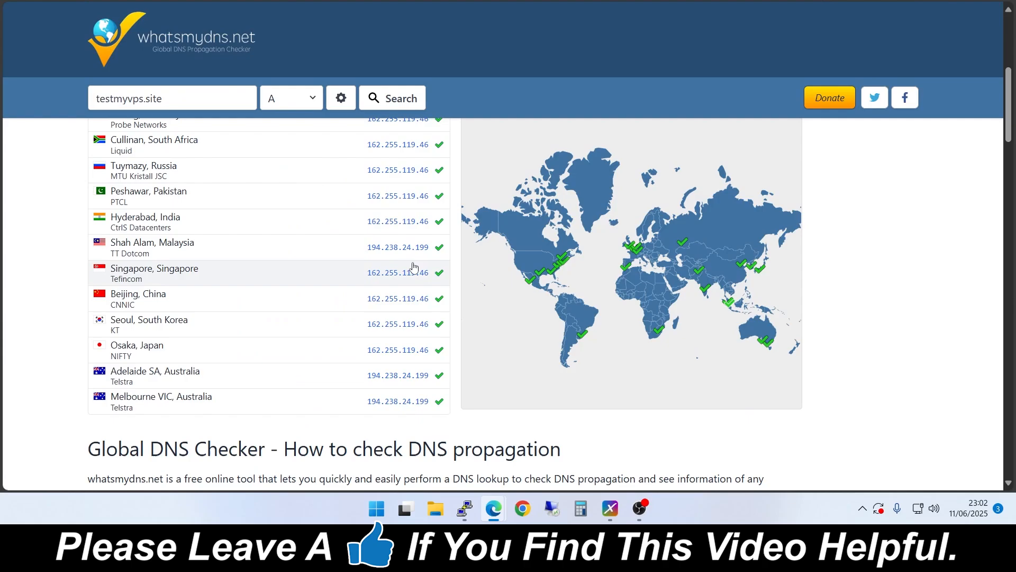
scroll(413, 265, "up", 6)
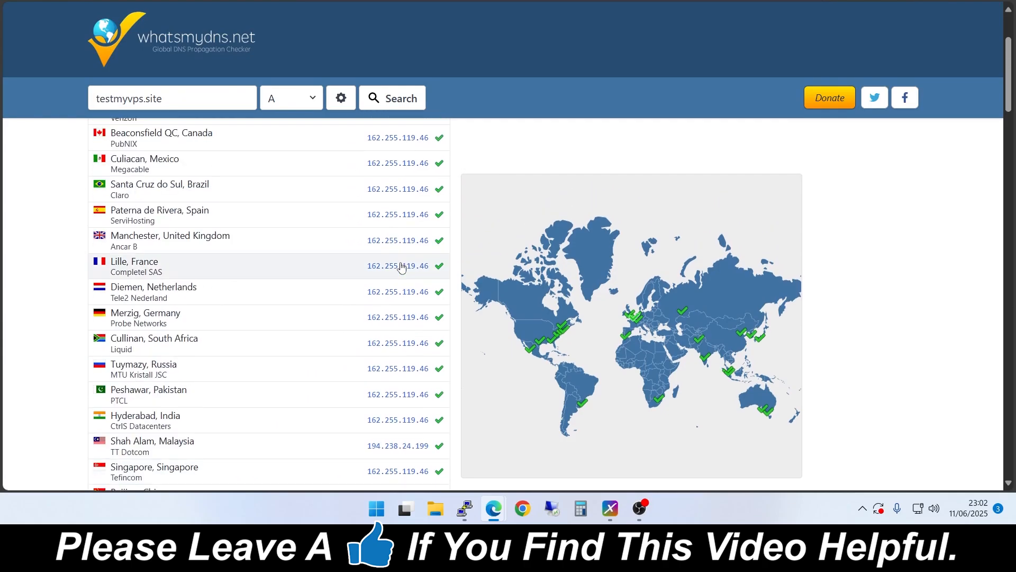
left_click(398, 98)
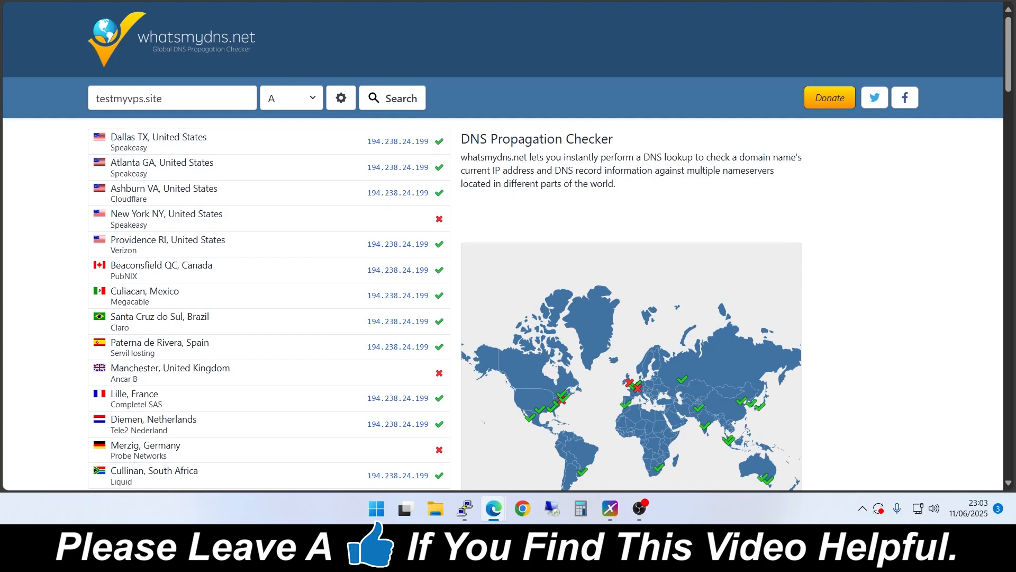
- Compare the propagated A record address with the server's IP address in the VPS control panel, ending on the propagation checker
left_click(334, 0)
scroll(466, 268, "down", 3)
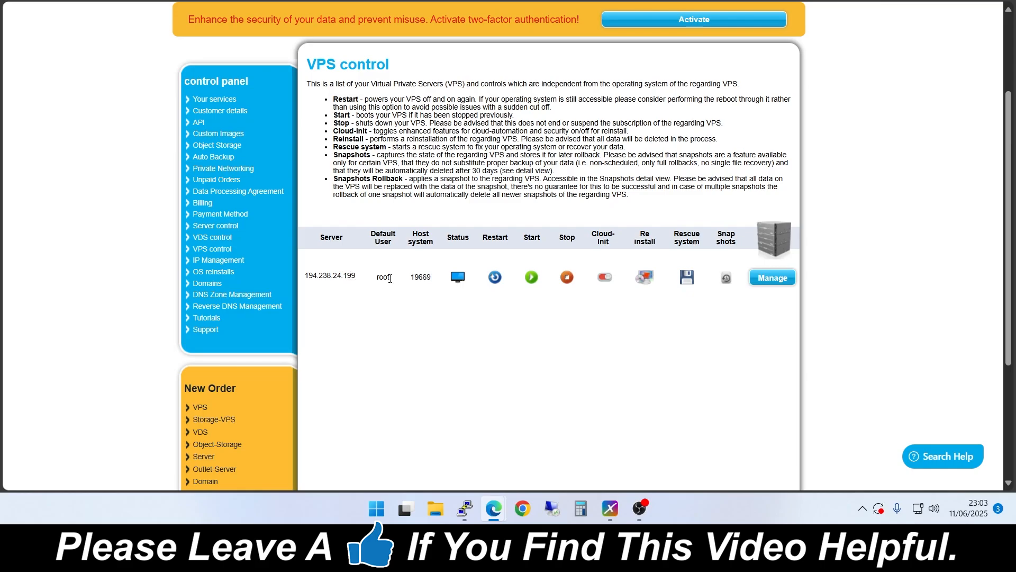
left_click(694, 0)
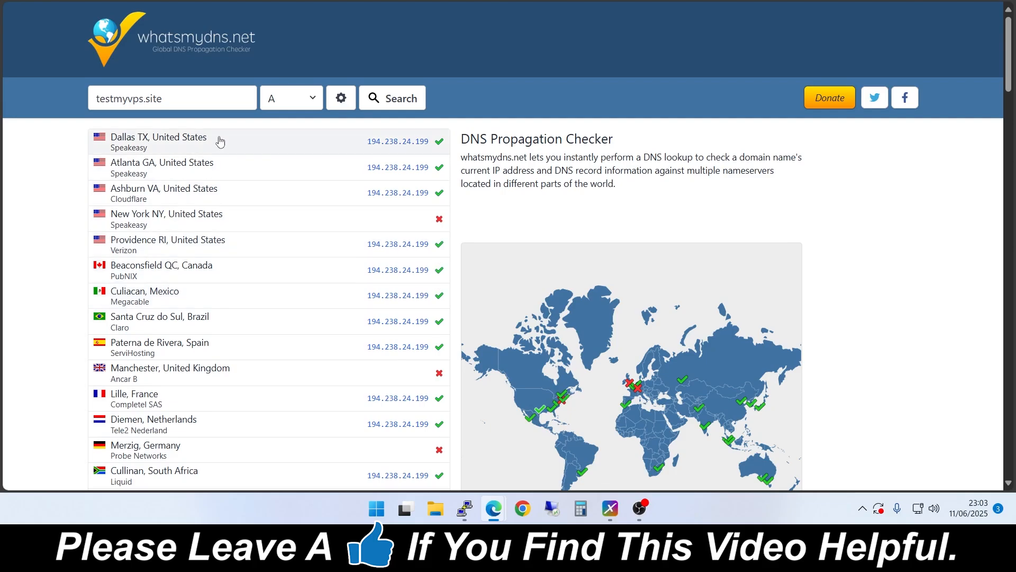
- Check the worldwide propagation of testmyvps.site's AAAA record
left_click(314, 104)
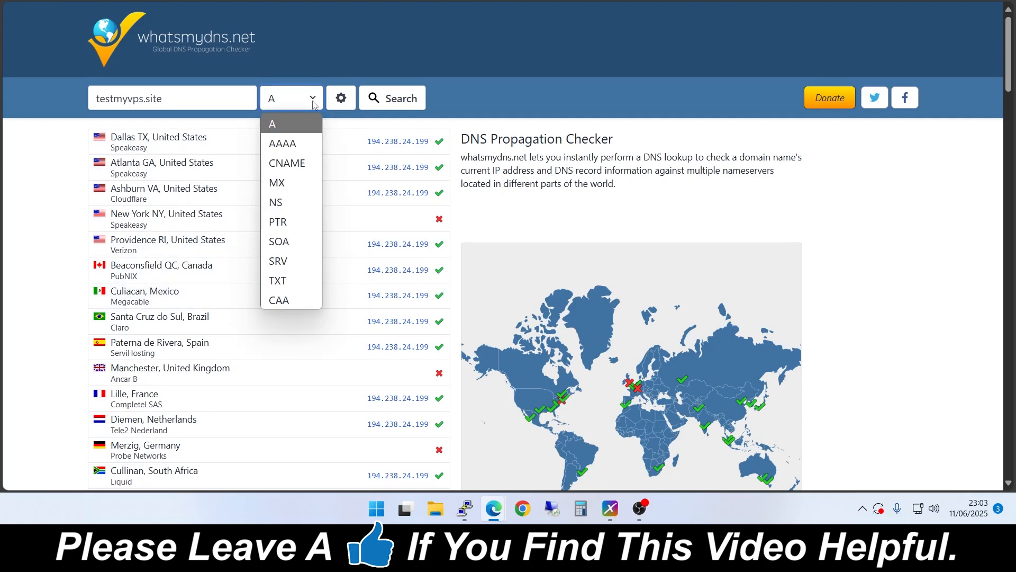
left_click(288, 147)
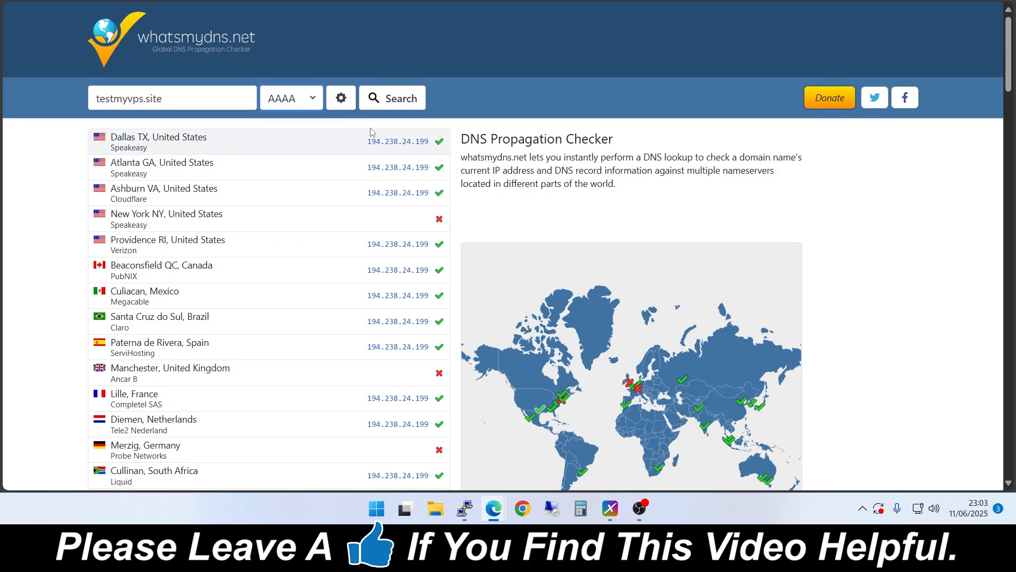
left_click(393, 99)
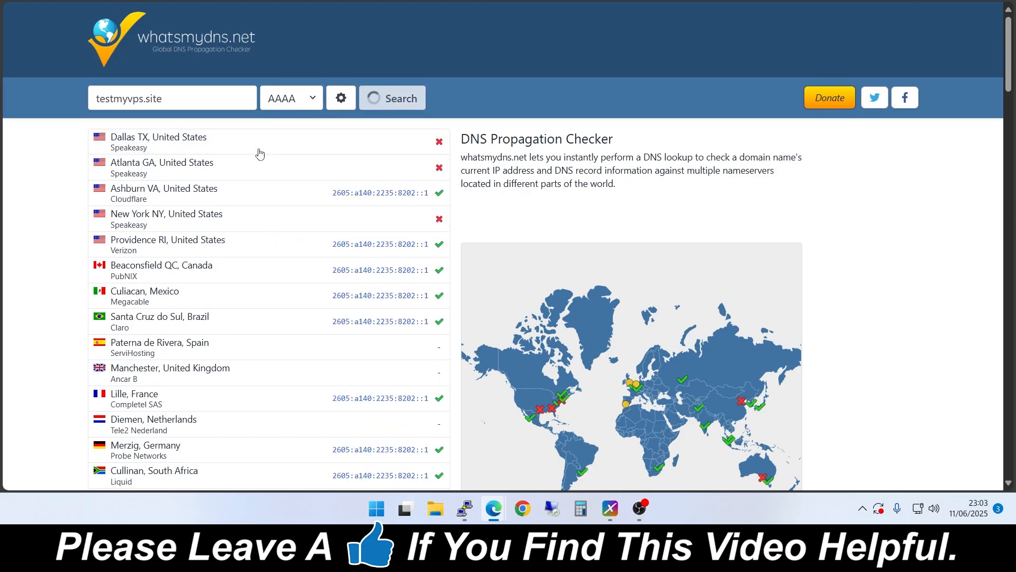
scroll(386, 201, "down", 1)
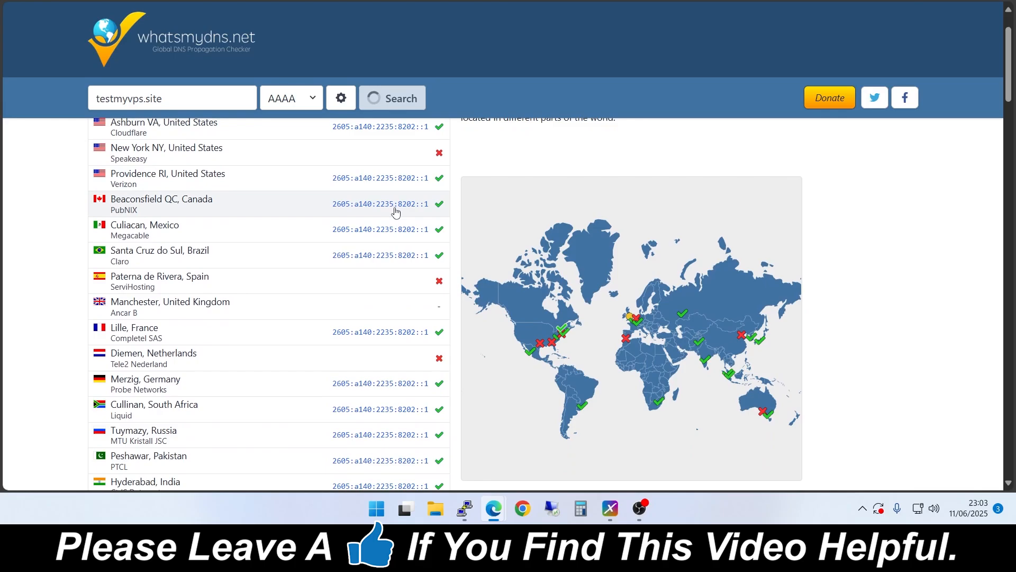
scroll(407, 212, "up", 1)
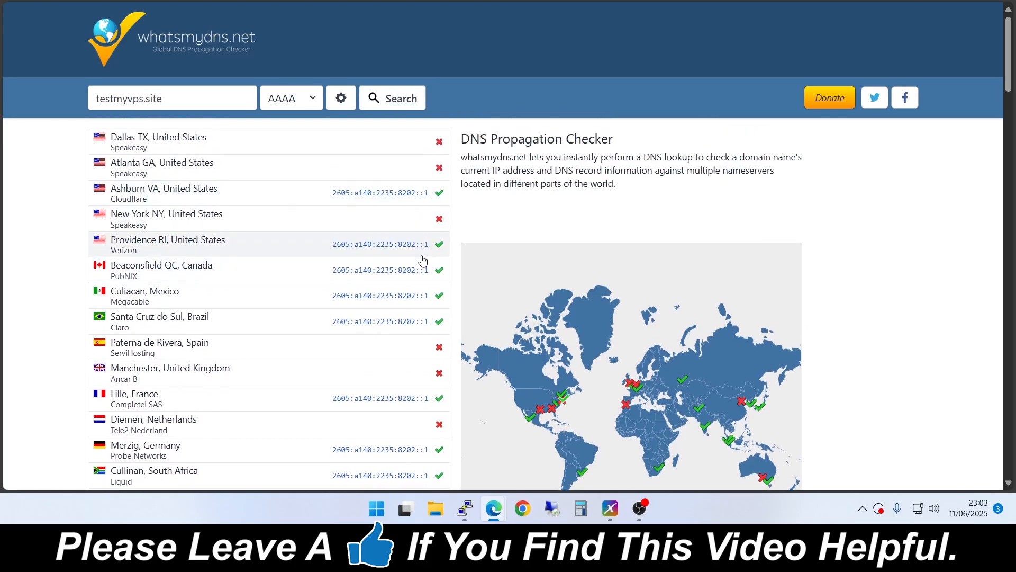
- Set the lookup back to record type A and search testmyvps.site again
left_click(287, 103)
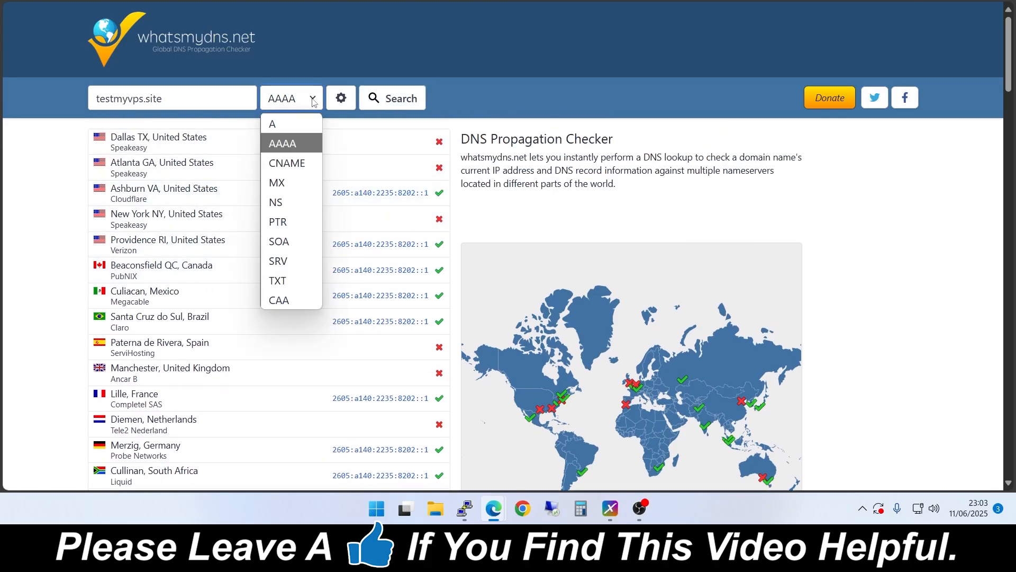
left_click(288, 124)
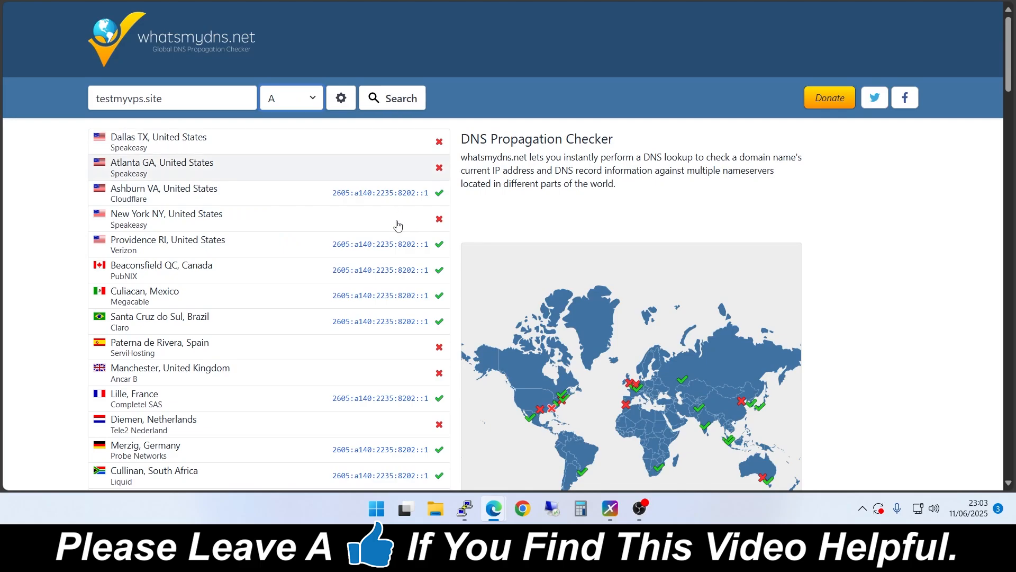
left_click(394, 98)
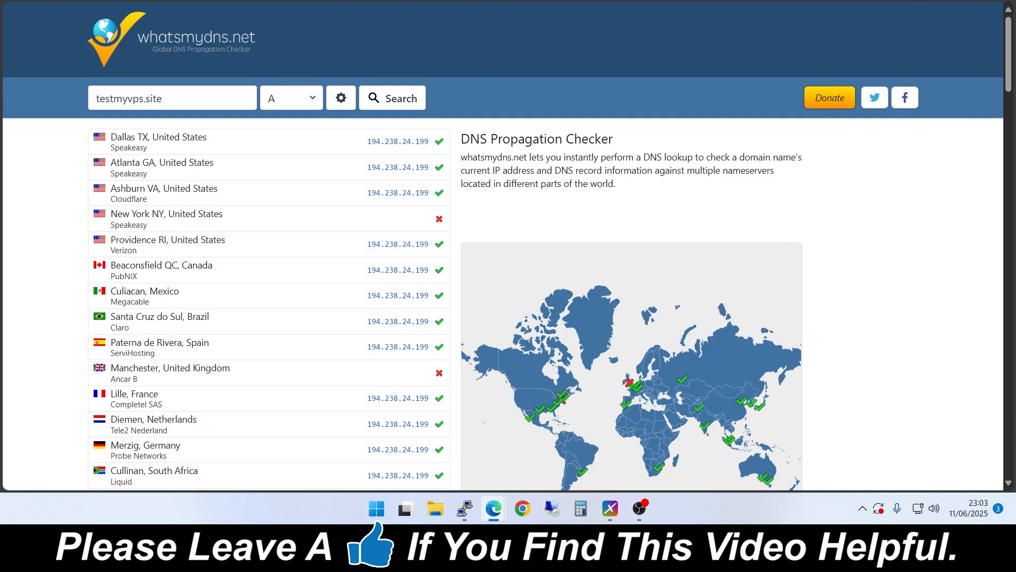
- Switch to the VPS control panel and on to the provider's Cloud VPS pricing page
left_click(360, 1)
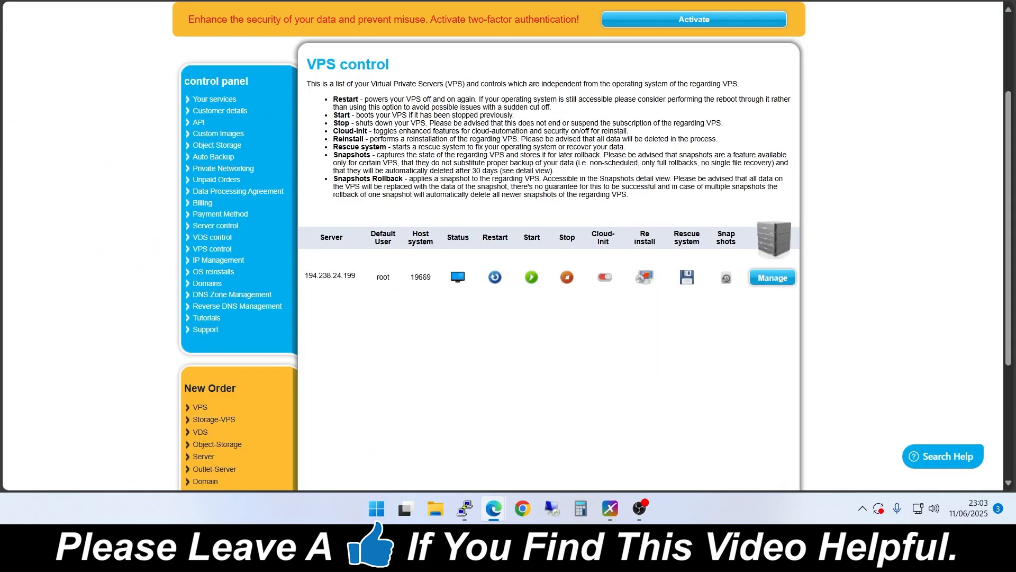
left_click(434, 1)
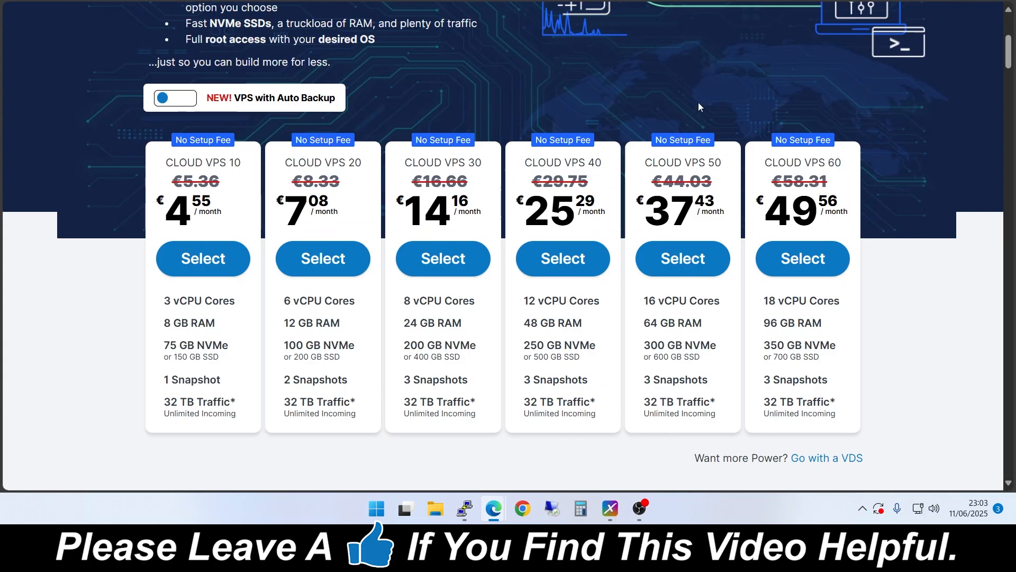